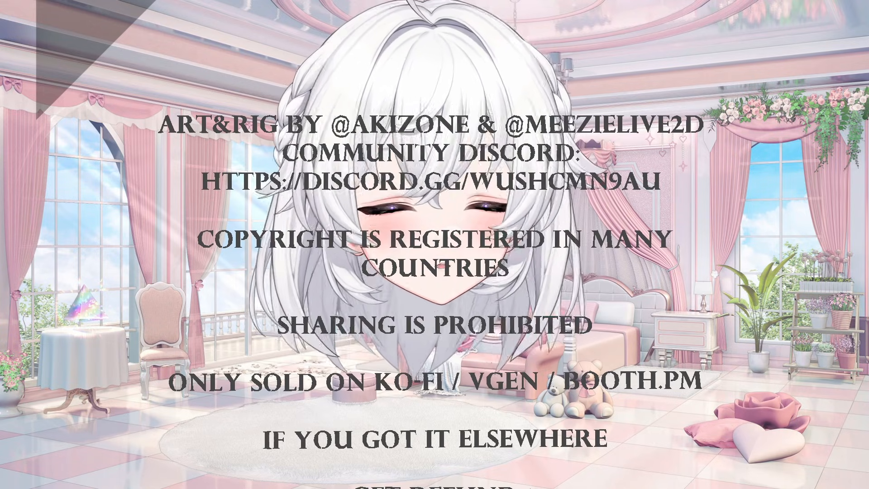
Start creating a new expression for the white-haired model in the Expression Editor.
{"action": "double_click", "coordinate": [269, 306]}
{"action": "left_click", "coordinate": [26, 208]}
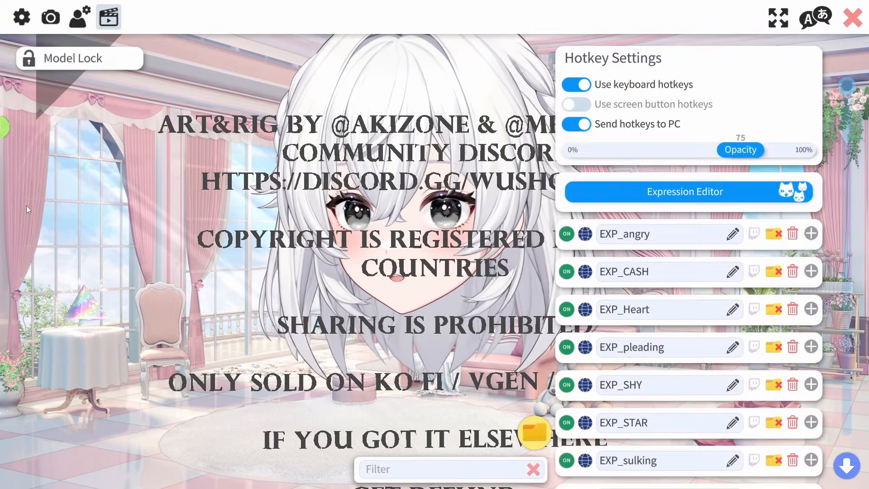
{"action": "left_click", "coordinate": [629, 190]}
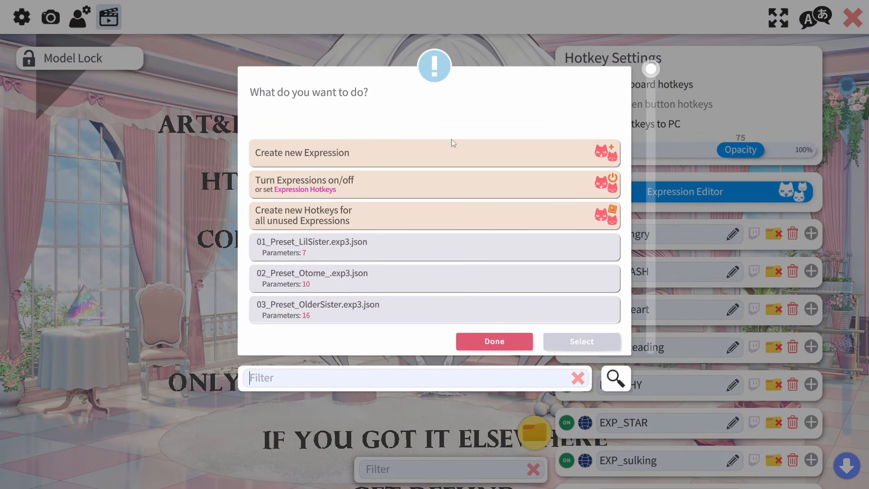
{"action": "left_click", "coordinate": [434, 152]}
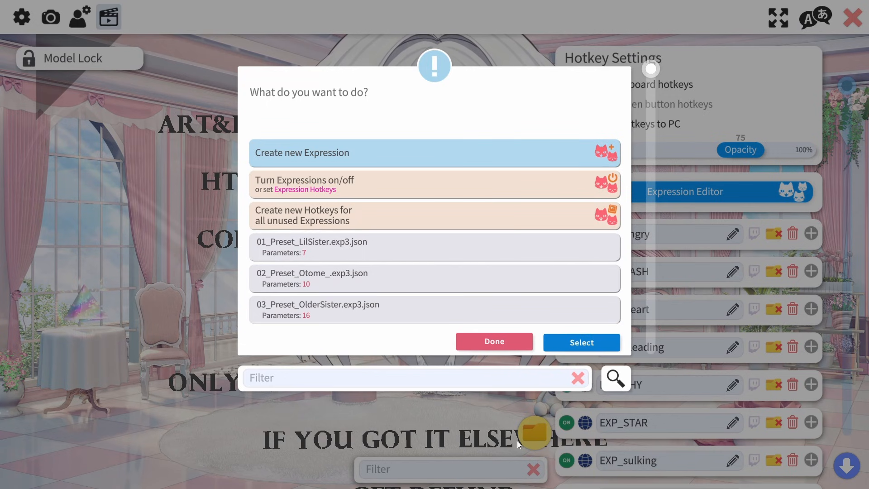
{"action": "left_click", "coordinate": [588, 342]}
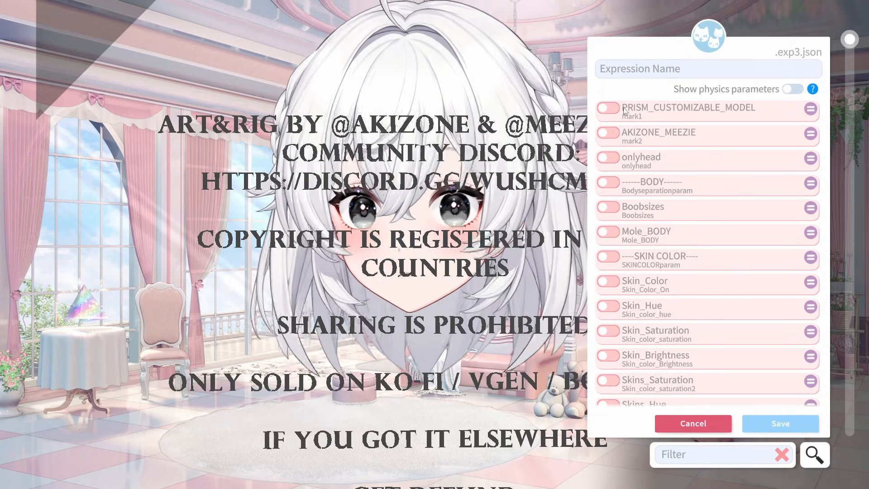
Enable the PRISM_CUSTOMIZABLE_MODEL parameter at 8 and the AKIZONE_MEEZIE parameter at its maximum to hide the watermark text.
{"action": "left_click_drag", "start_coordinate": [612, 131], "coordinate": [765, 131]}
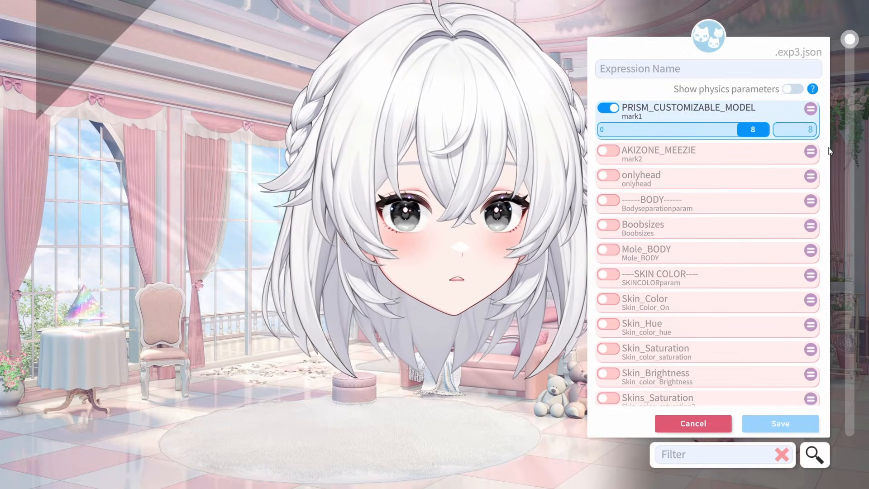
{"action": "left_click", "coordinate": [609, 151]}
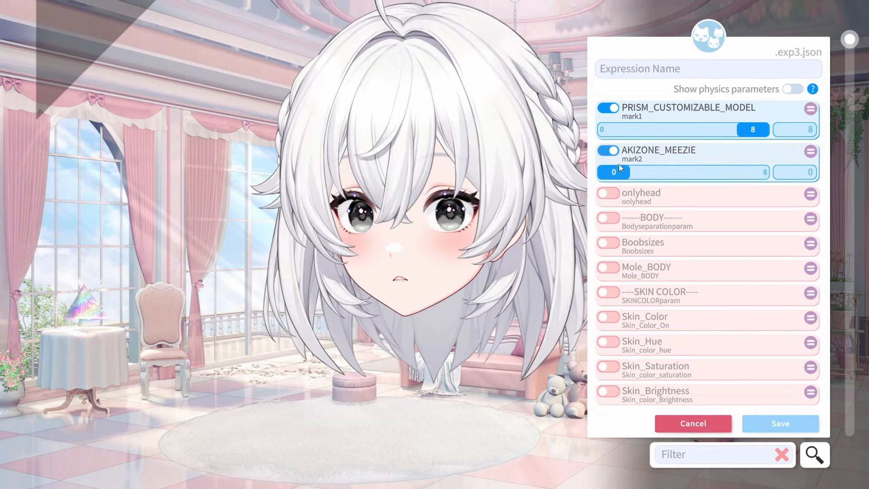
{"action": "left_click_drag", "start_coordinate": [612, 172], "coordinate": [769, 172]}
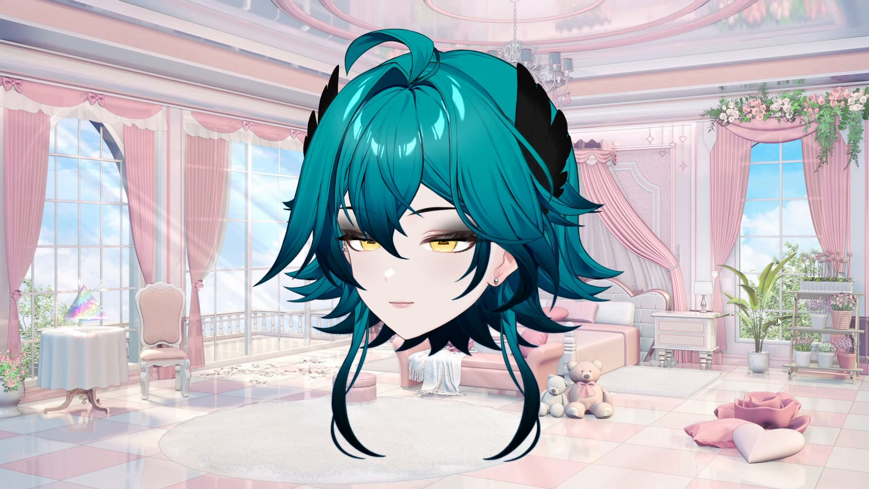
Load the customized teal-haired head model from the model list.
{"action": "double_click", "coordinate": [129, 148]}
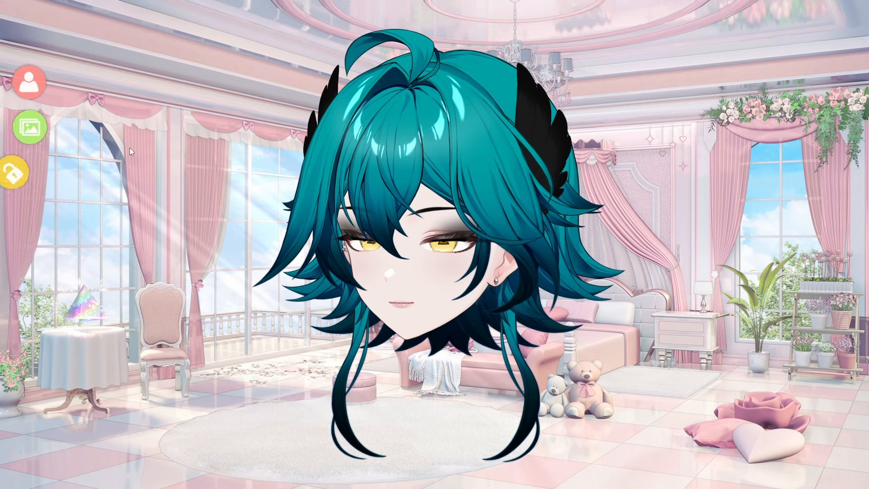
{"action": "left_click", "coordinate": [21, 80]}
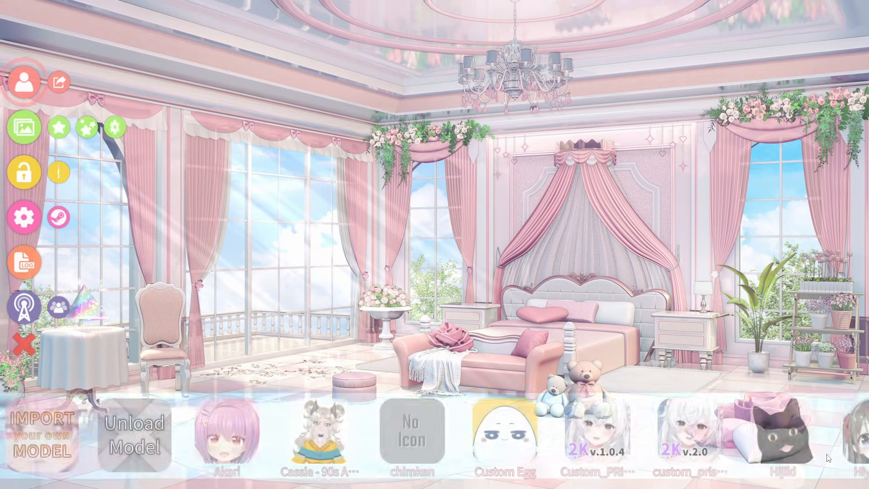
{"action": "left_click", "coordinate": [694, 404]}
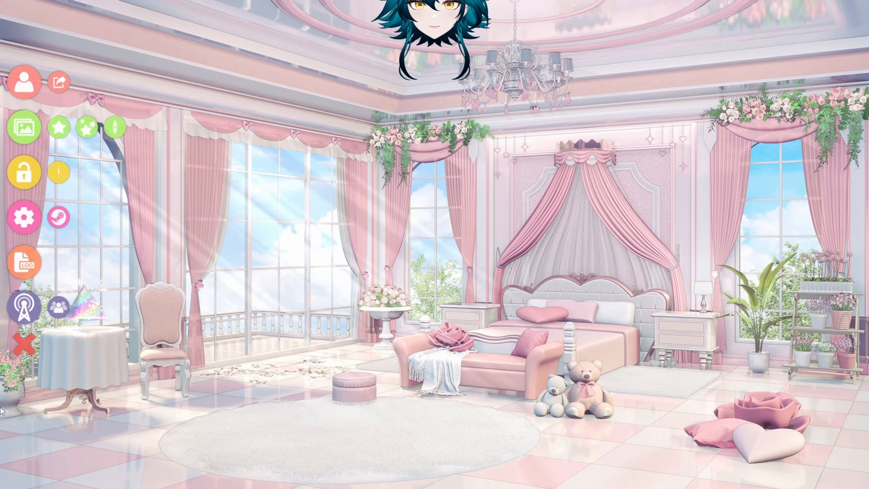
Move the teal-haired head down into view and scale it so it sits in the upper middle of the scene.
{"action": "left_click", "coordinate": [18, 350]}
{"action": "left_click_drag", "start_coordinate": [437, 50], "coordinate": [455, 236]}
{"action": "scroll", "coordinate": [495, 106], "scroll_direction": "up", "scroll_amount": 10}
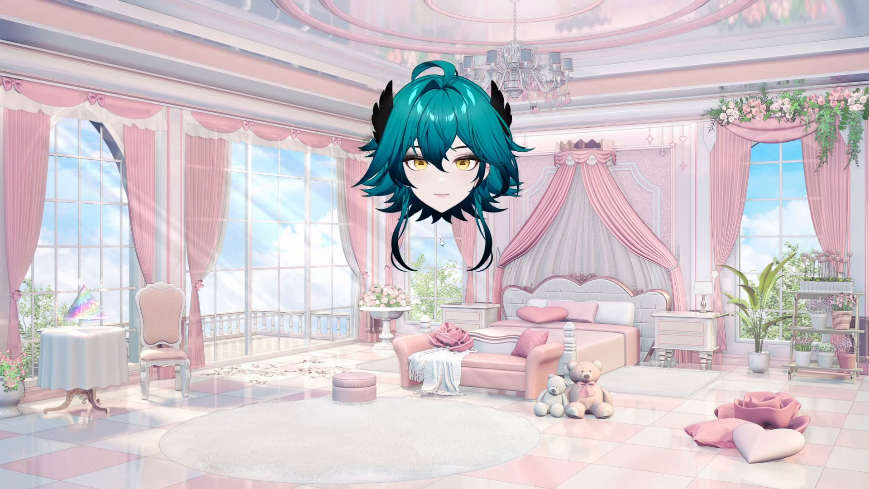
{"action": "scroll", "coordinate": [485, 216], "scroll_direction": "up", "scroll_amount": 6}
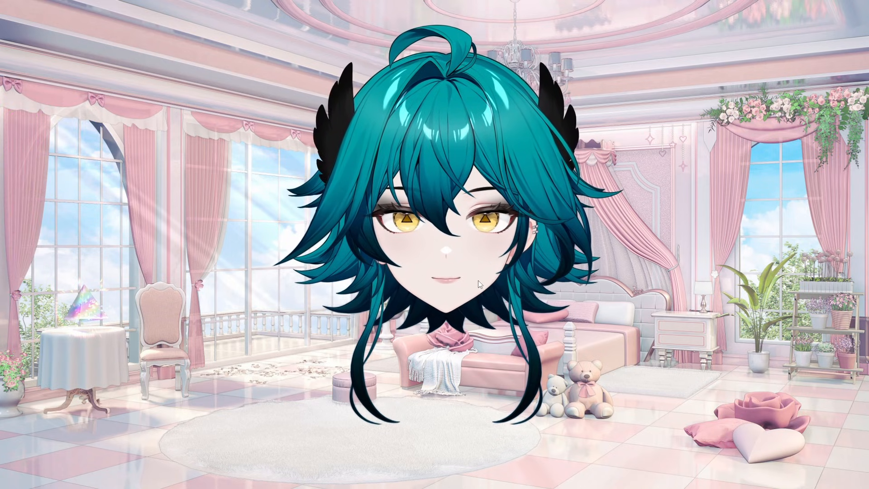
{"action": "scroll", "coordinate": [471, 385], "scroll_direction": "down", "scroll_amount": 5}
{"action": "left_click_drag", "start_coordinate": [487, 246], "coordinate": [463, 227]}
{"action": "scroll", "coordinate": [460, 226], "scroll_direction": "down", "scroll_amount": 4}
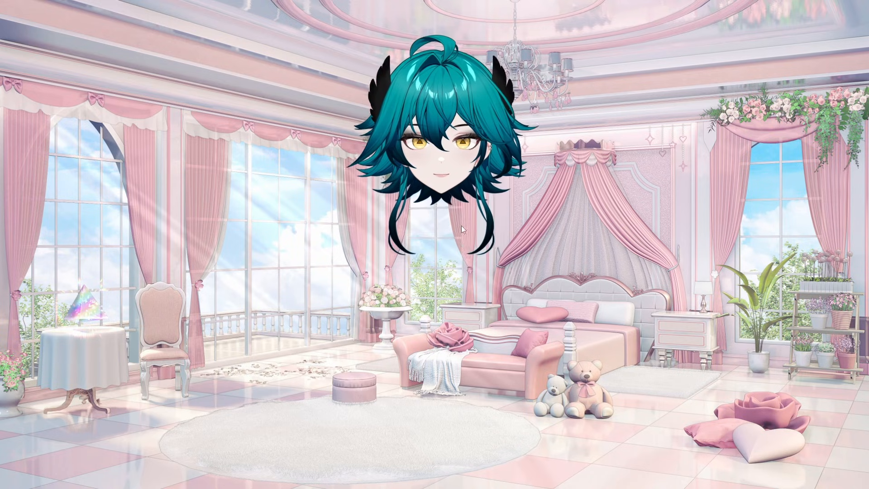
Find the prism items and add Prism_Clothes_Xmas_2K to the scene with item order 1, pinned to the Live2D model.
{"action": "double_click", "coordinate": [457, 304]}
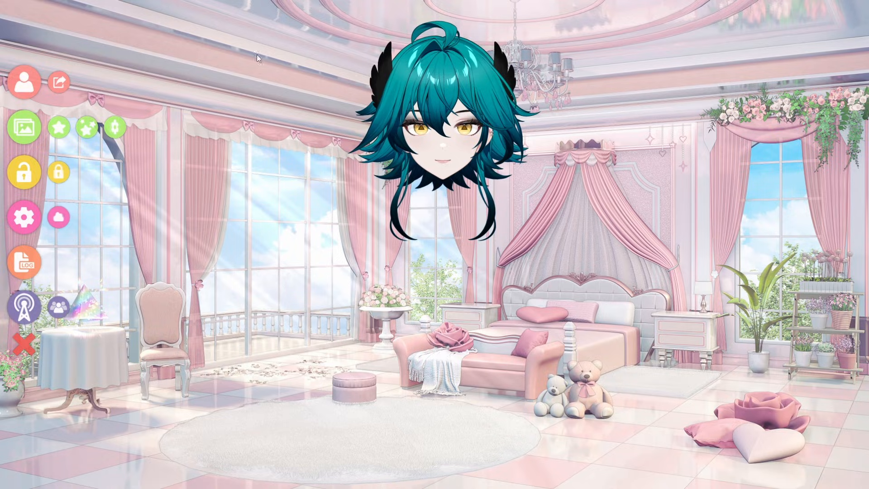
{"action": "left_click", "coordinate": [59, 127]}
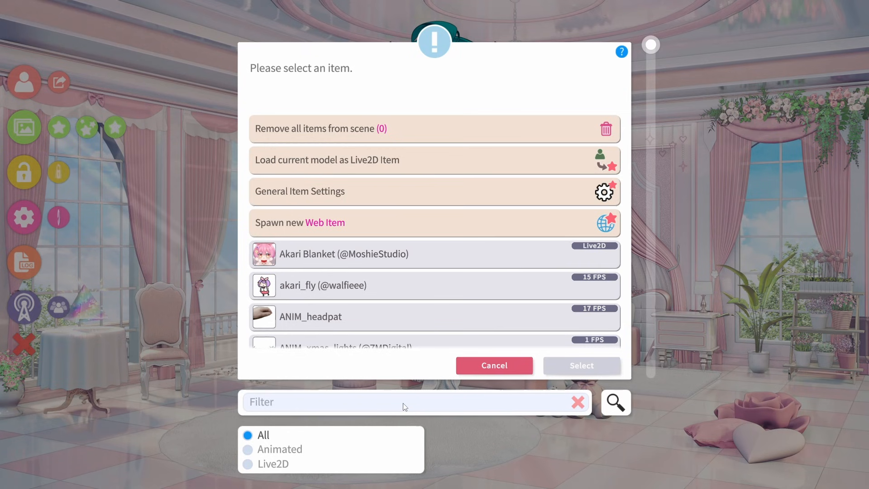
{"action": "type", "text": "prism"}
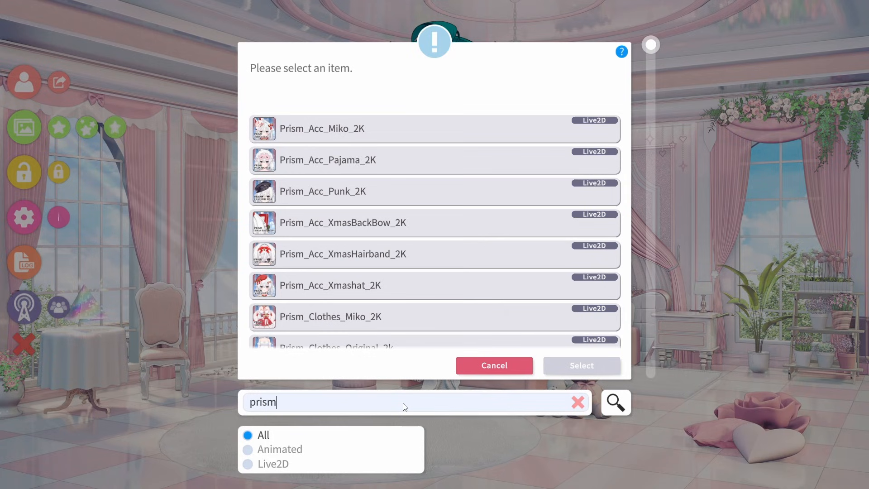
{"action": "scroll", "coordinate": [498, 217], "scroll_direction": "down", "scroll_amount": 6}
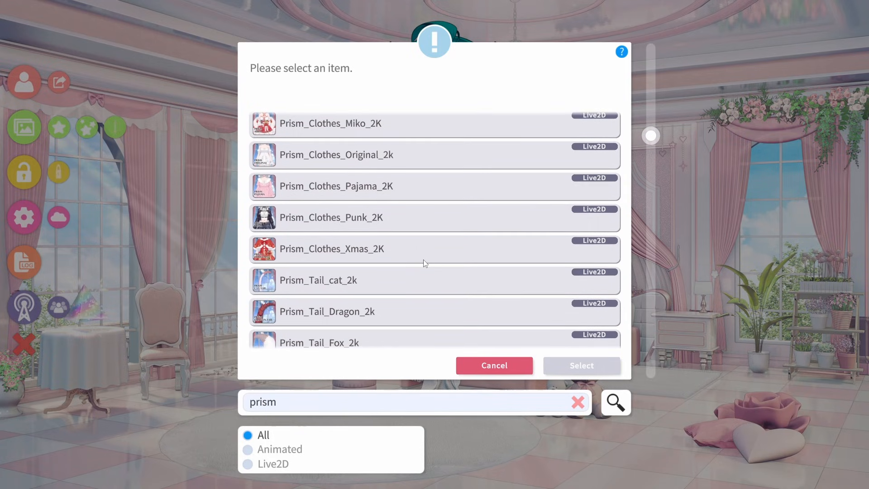
{"action": "left_click", "coordinate": [478, 253]}
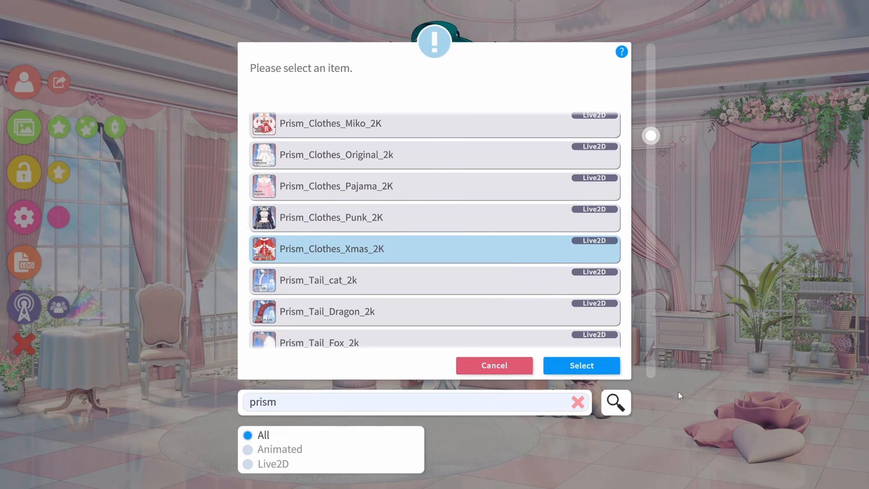
{"action": "left_click", "coordinate": [607, 369]}
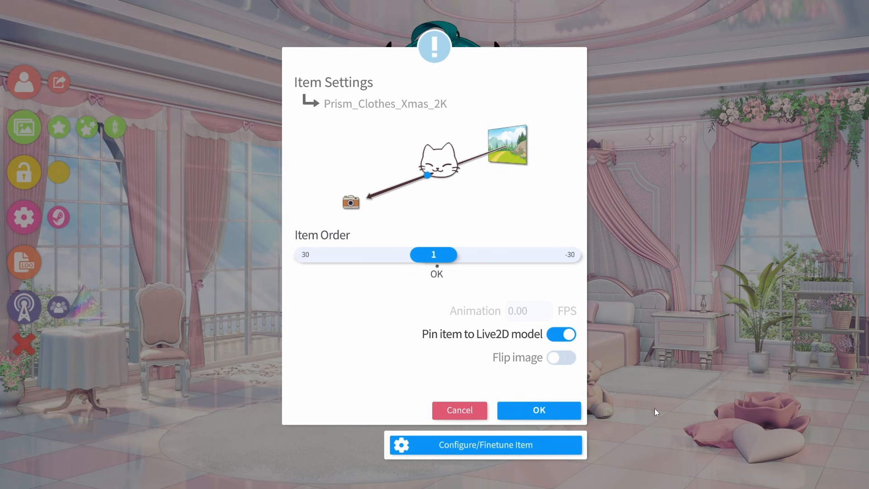
{"action": "left_click", "coordinate": [553, 411]}
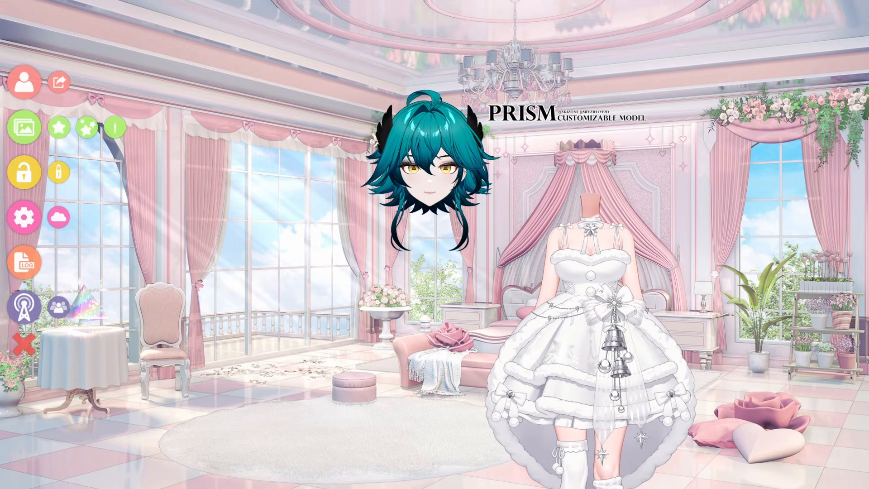
Move the head model away from the Xmas clothes, and align the clothes' PRISM title with the model's matching title.
{"action": "left_click_drag", "start_coordinate": [455, 143], "coordinate": [427, 140]}
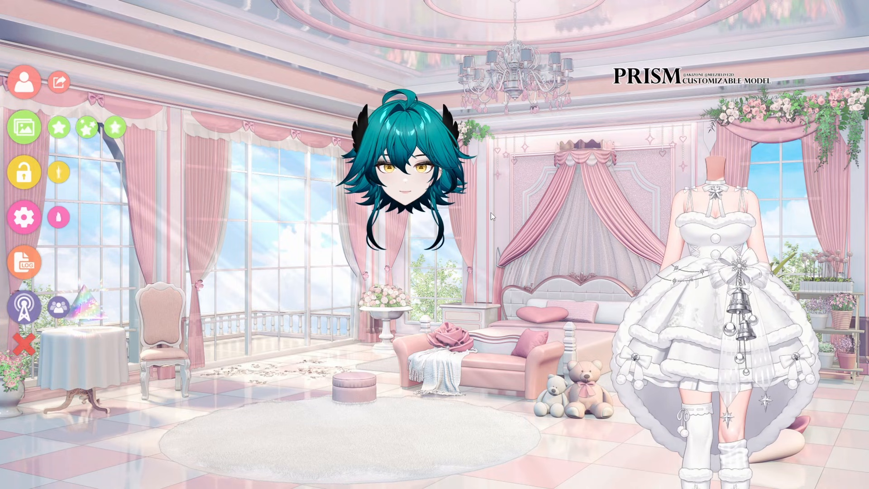
{"action": "mouse_move", "coordinate": [423, 137]}
{"action": "left_mouse_down"}
{"action": "mouse_move", "coordinate": [423, 126]}
{"action": "mouse_move", "coordinate": [411, 129]}
{"action": "left_mouse_up"}
{"action": "key", "text": "Escape"}
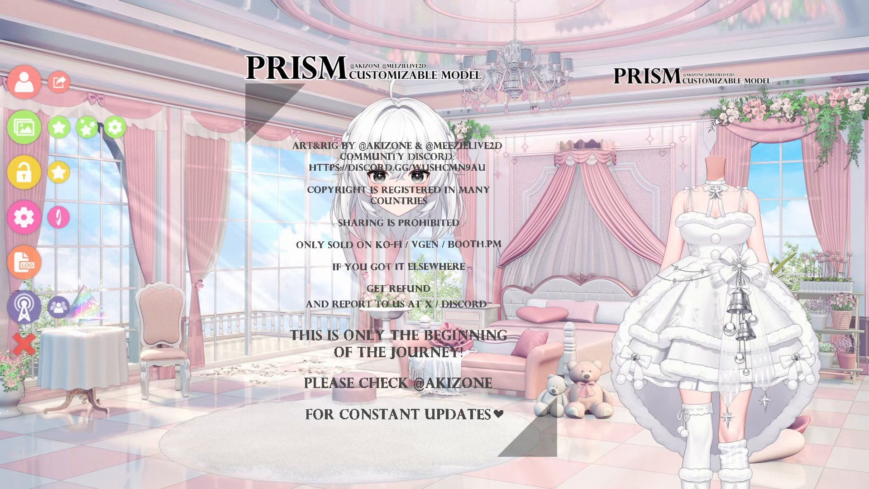
{"action": "left_click_drag", "start_coordinate": [636, 79], "coordinate": [256, 71]}
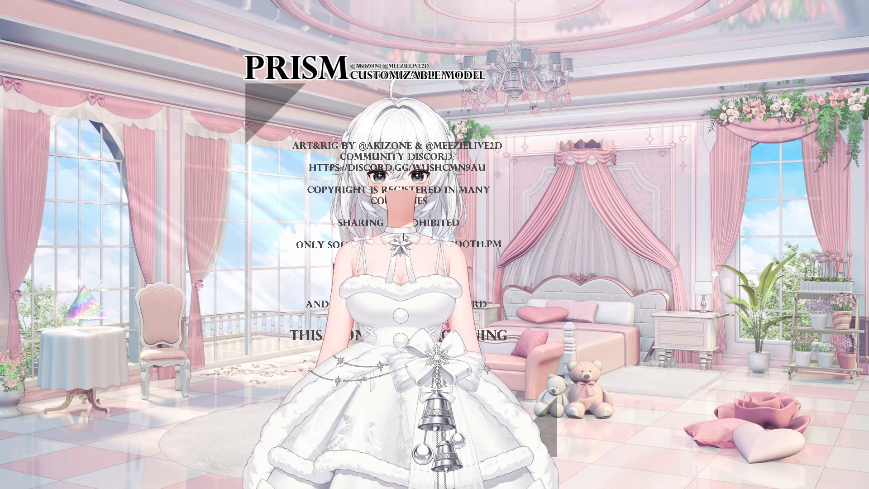
Enable custom front and back section placement between layers in the settings of the Prism_Clothes_Xmas_2K item.
{"action": "double_click", "coordinate": [398, 210]}
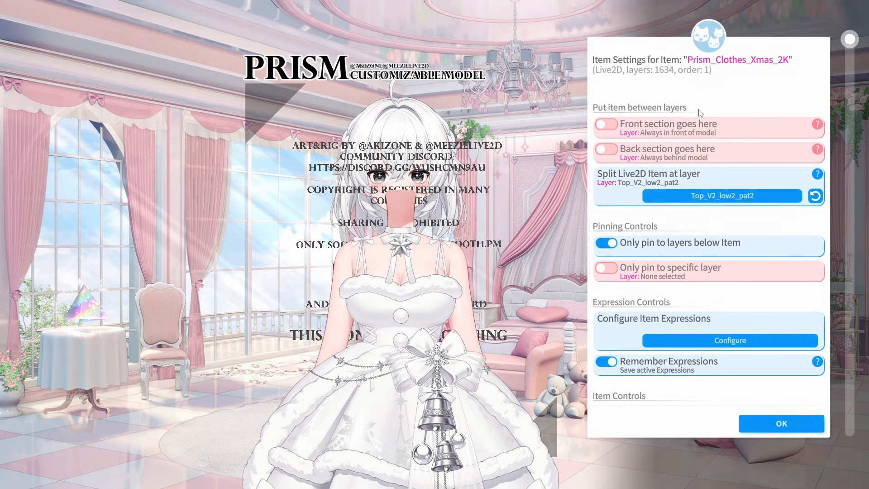
{"action": "left_click", "coordinate": [605, 126]}
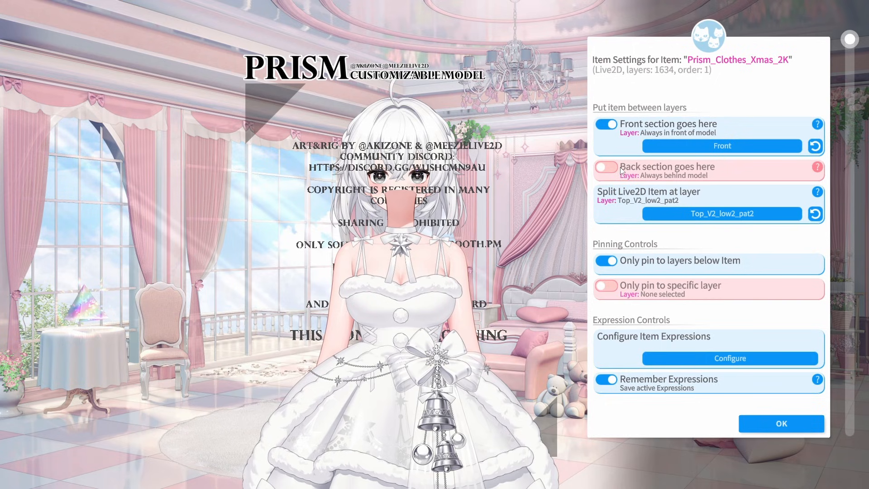
{"action": "left_click", "coordinate": [607, 168]}
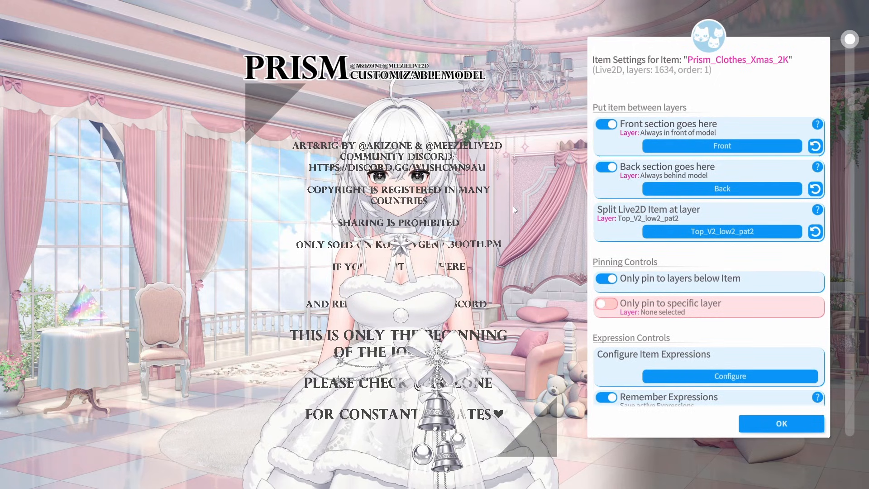
Set the back section of the Xmas clothes item to be inserted above the prismnecklayer layer.
{"action": "left_click", "coordinate": [719, 191]}
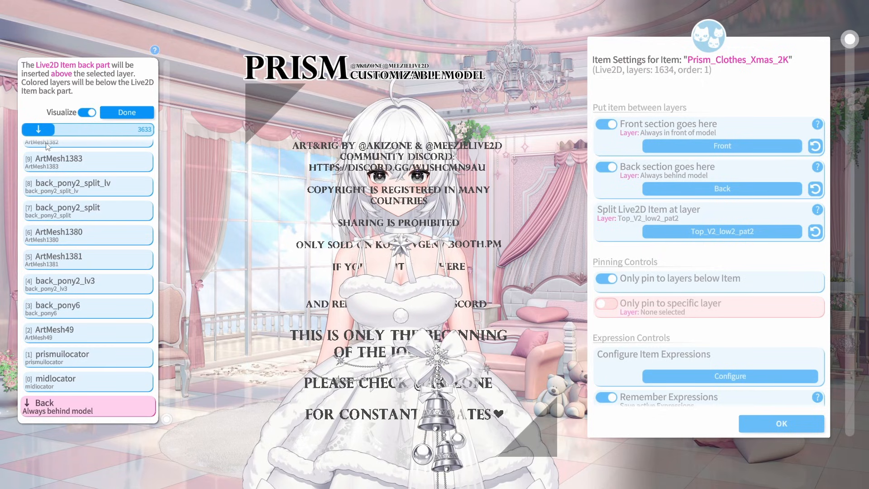
{"action": "left_click_drag", "start_coordinate": [48, 135], "coordinate": [64, 143]}
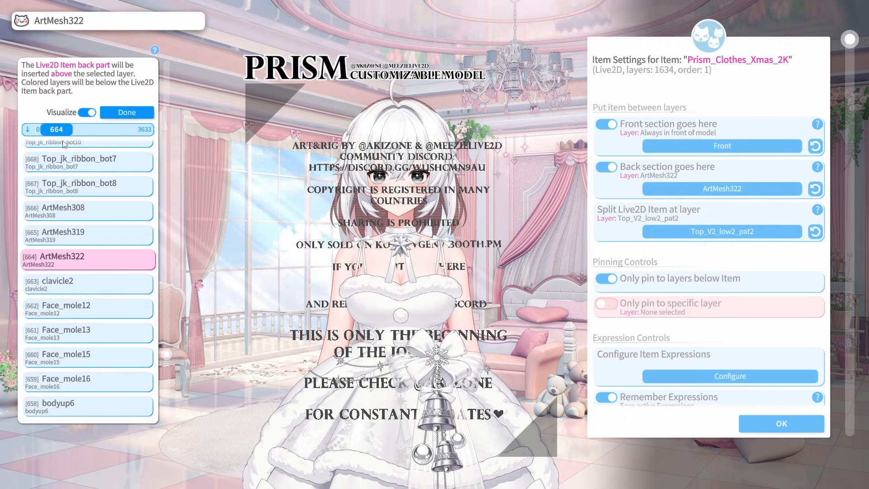
{"action": "scroll", "coordinate": [98, 237], "scroll_direction": "up", "scroll_amount": 3}
{"action": "scroll", "coordinate": [100, 253], "scroll_direction": "down", "scroll_amount": 5}
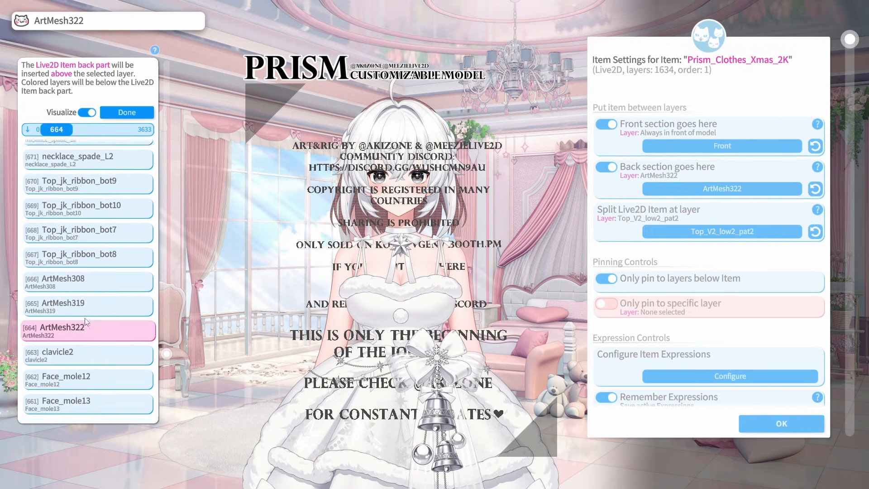
{"action": "scroll", "coordinate": [100, 258], "scroll_direction": "down", "scroll_amount": 5}
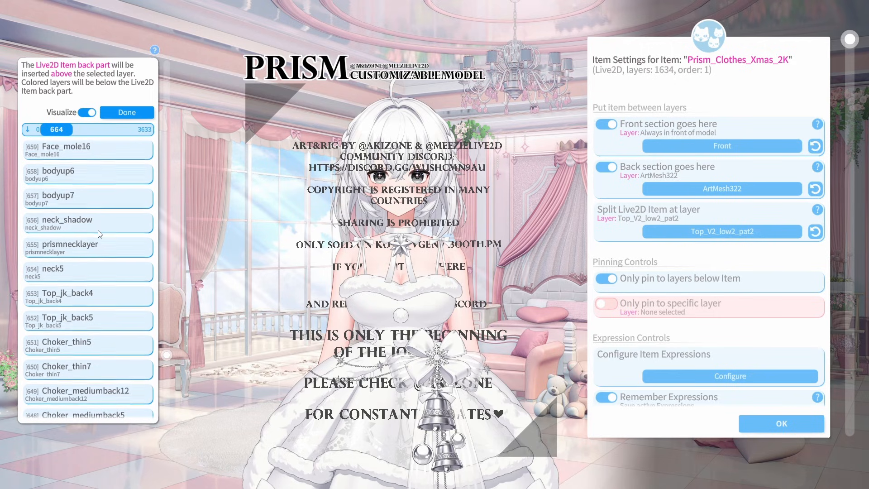
{"action": "left_click", "coordinate": [80, 248]}
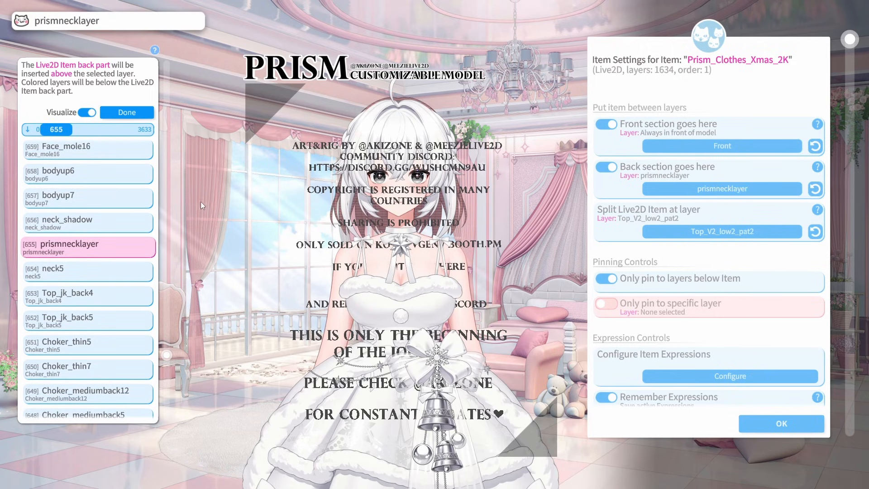
{"action": "left_click", "coordinate": [130, 113]}
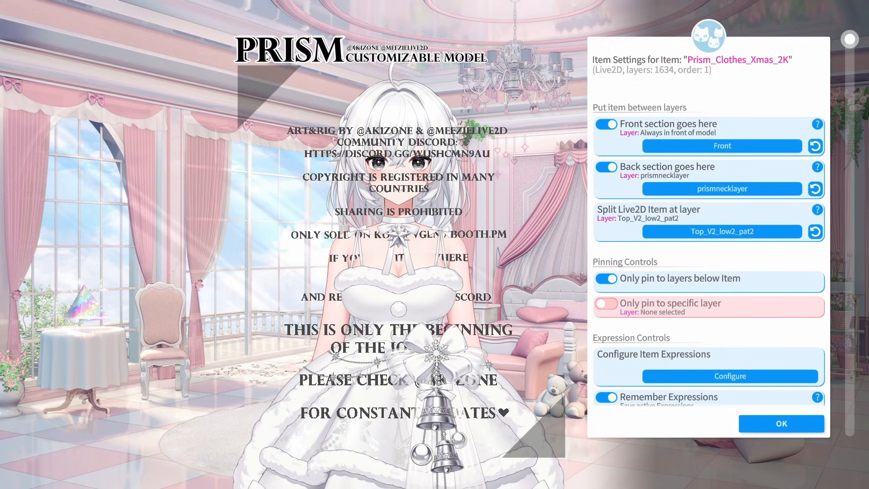
Split the Xmas clothes item at the prismhandgesturelayer layer and confirm the item settings.
{"action": "scroll", "coordinate": [118, 110], "scroll_direction": "up", "scroll_amount": 4}
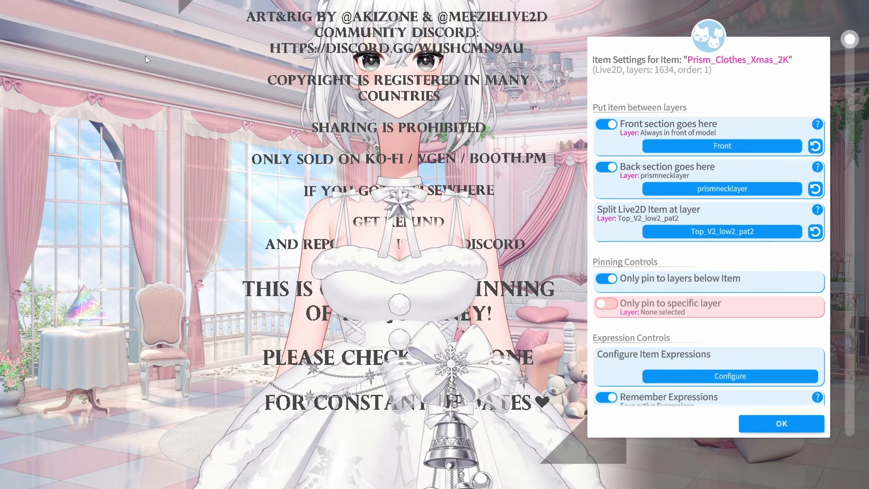
{"action": "scroll", "coordinate": [145, 56], "scroll_direction": "down", "scroll_amount": 4}
{"action": "left_click_drag", "start_coordinate": [254, 19], "coordinate": [217, 70]}
{"action": "scroll", "coordinate": [262, 92], "scroll_direction": "up", "scroll_amount": 2}
{"action": "scroll", "coordinate": [254, 96], "scroll_direction": "up", "scroll_amount": 3}
{"action": "scroll", "coordinate": [233, 88], "scroll_direction": "down", "scroll_amount": 4}
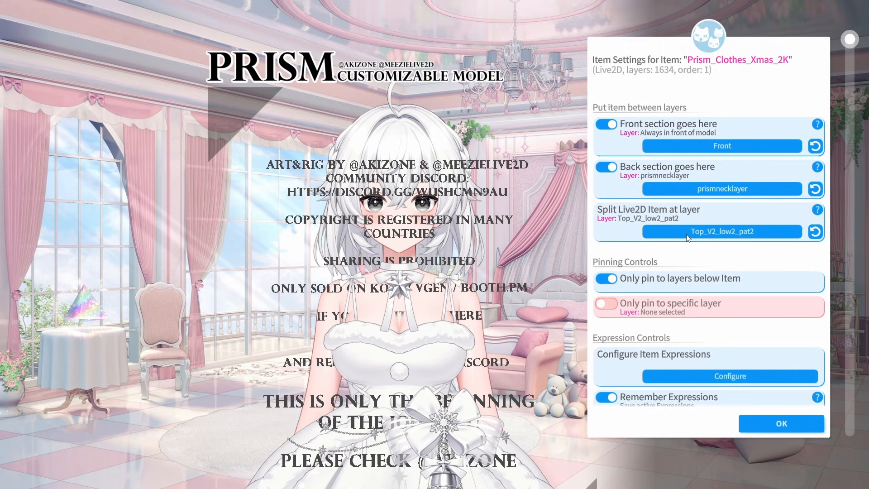
{"action": "left_click", "coordinate": [718, 232]}
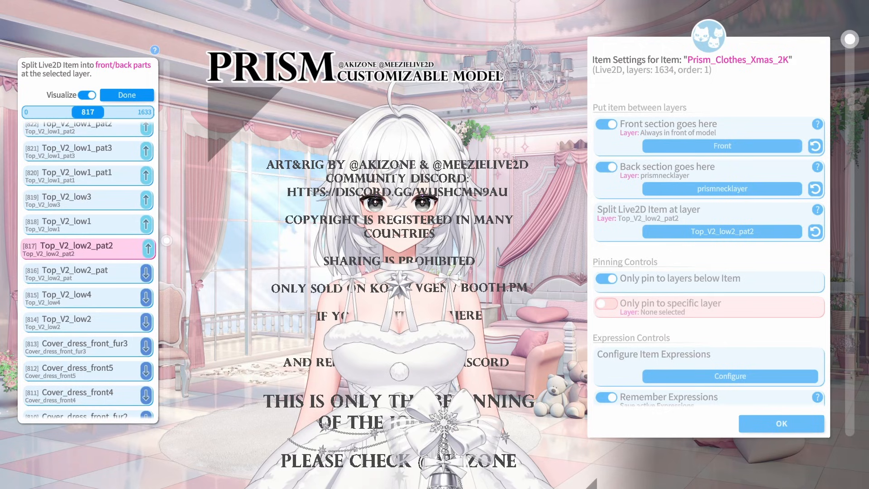
{"action": "left_click_drag", "start_coordinate": [92, 110], "coordinate": [134, 121]}
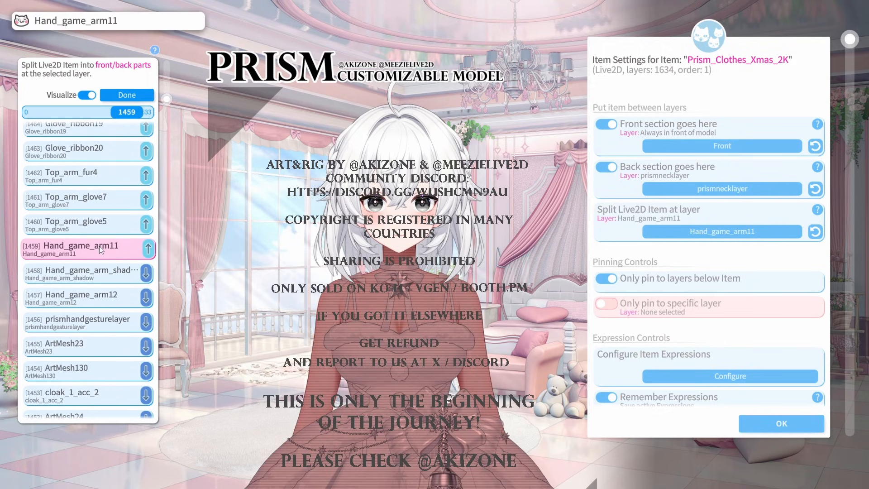
{"action": "left_click", "coordinate": [78, 326]}
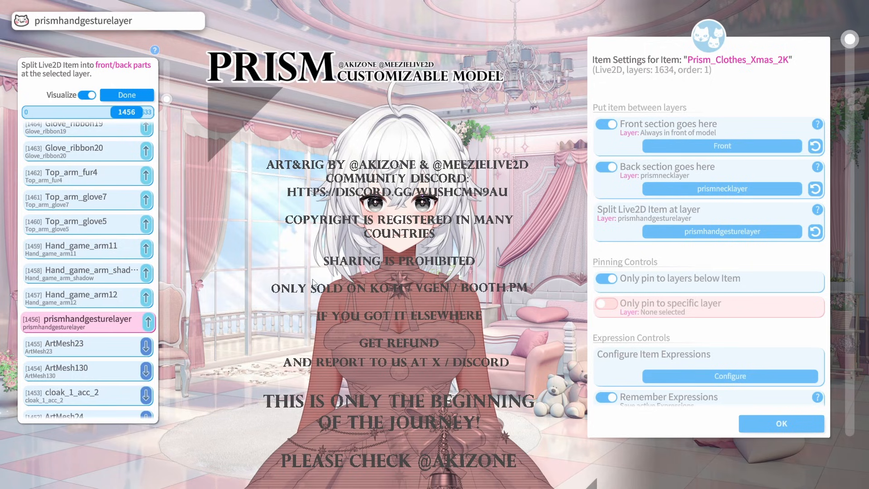
{"action": "left_click", "coordinate": [122, 95]}
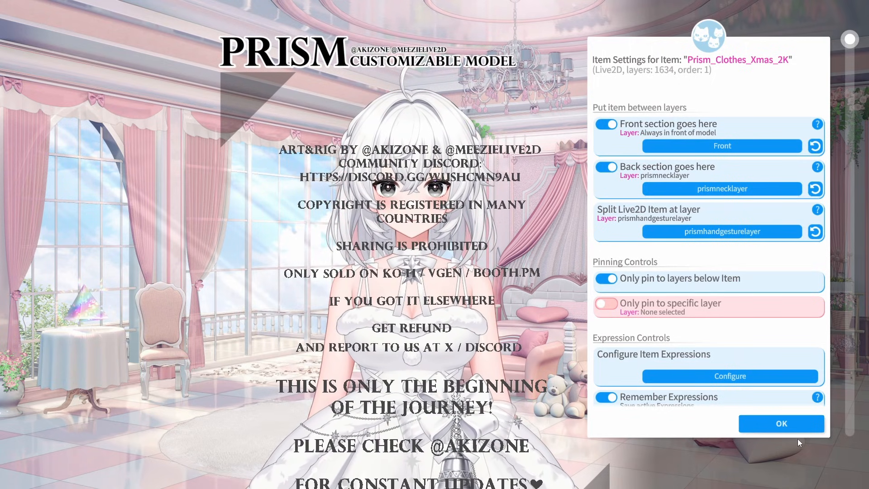
{"action": "left_click", "coordinate": [781, 428]}
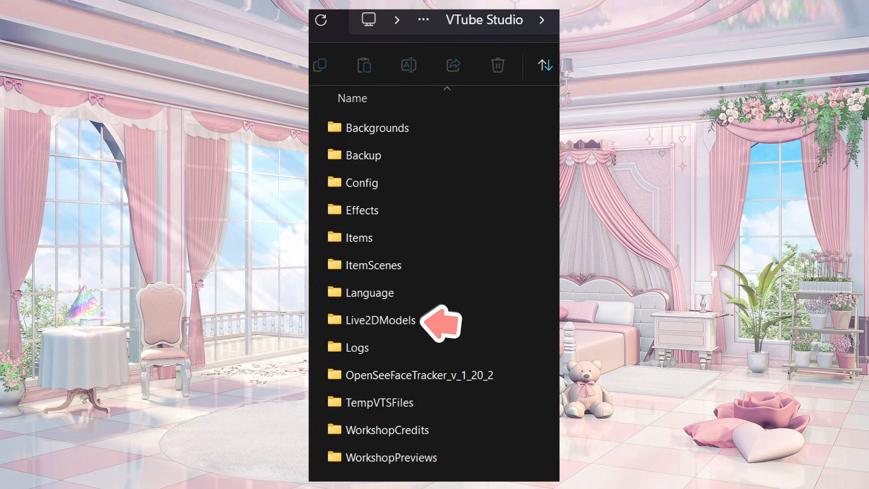
In File Explorer, copy silyonu1.exp3 from the Live2DModels folder into the Prism clothes item's folder inside Items.
{"action": "double_click", "coordinate": [380, 320]}
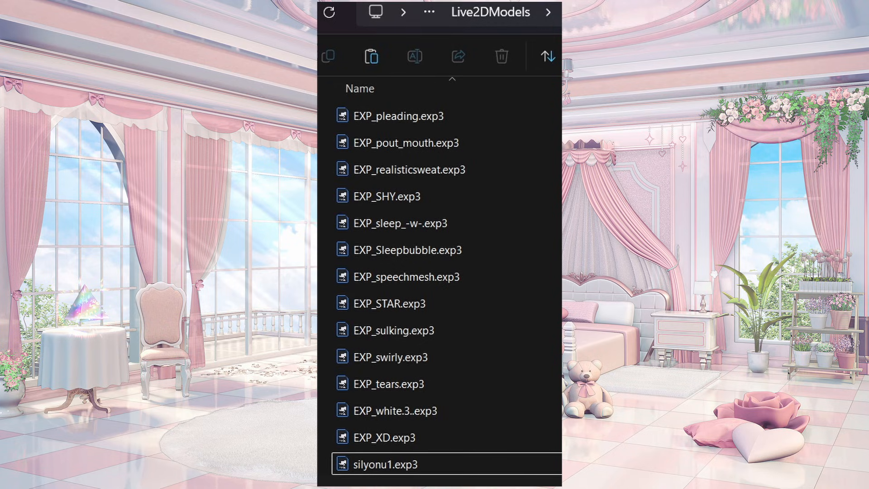
{"action": "left_click", "coordinate": [411, 465]}
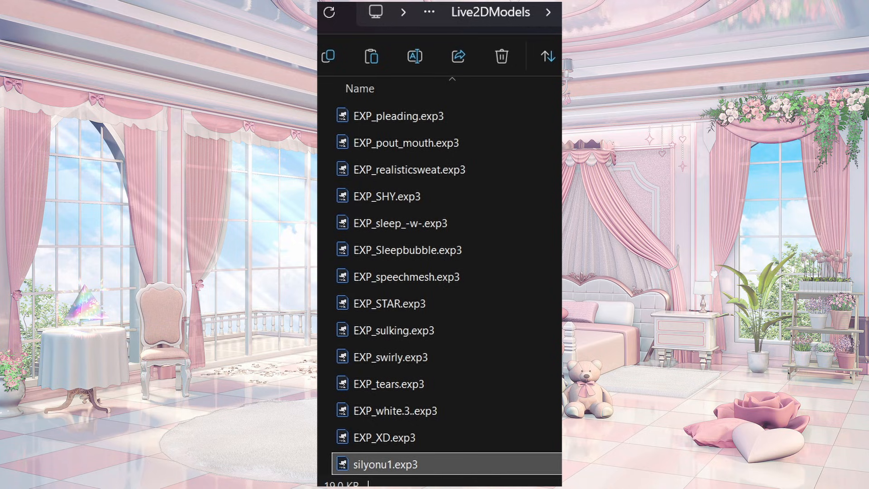
{"action": "key", "text": "Escape"}
{"action": "key", "text": "alt+Up"}
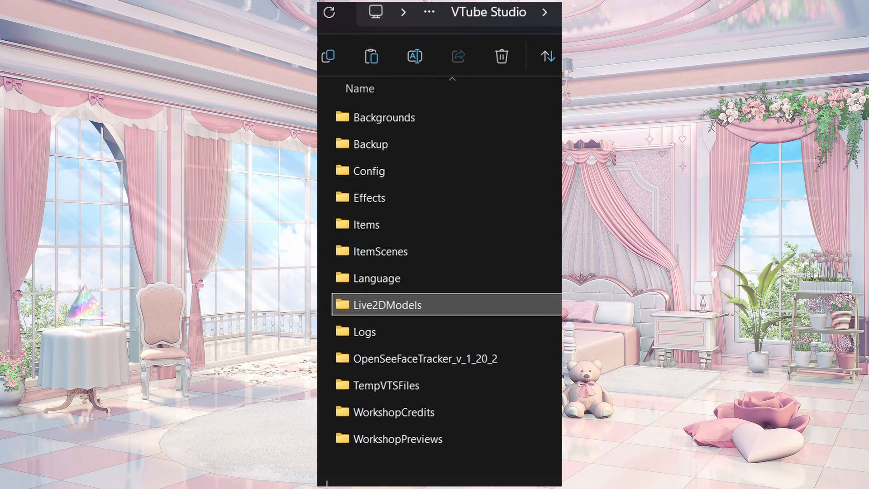
{"action": "double_click", "coordinate": [498, 220]}
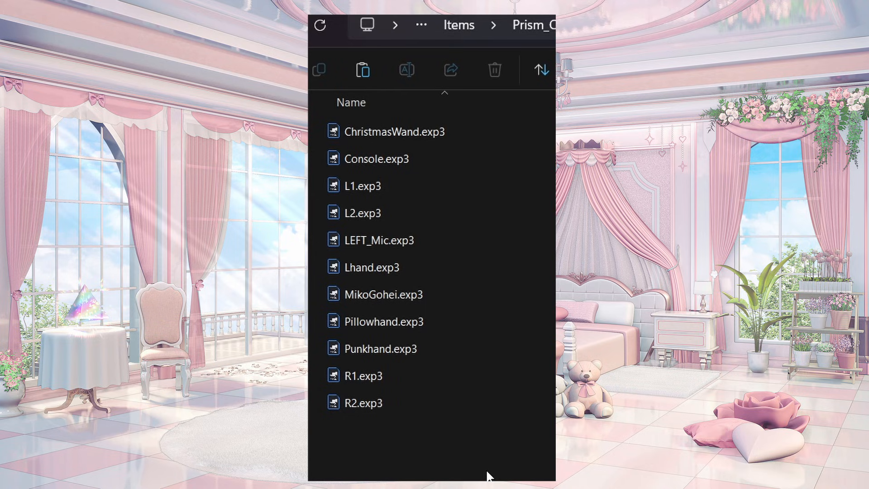
{"action": "key", "text": "ctrl+v"}
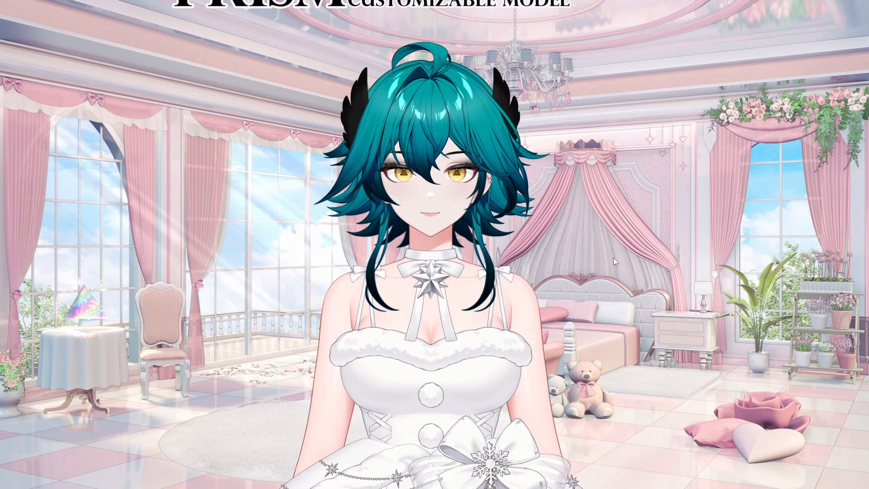
Turn off Dragging Physics in the model's physics settings.
{"action": "double_click", "coordinate": [613, 258]}
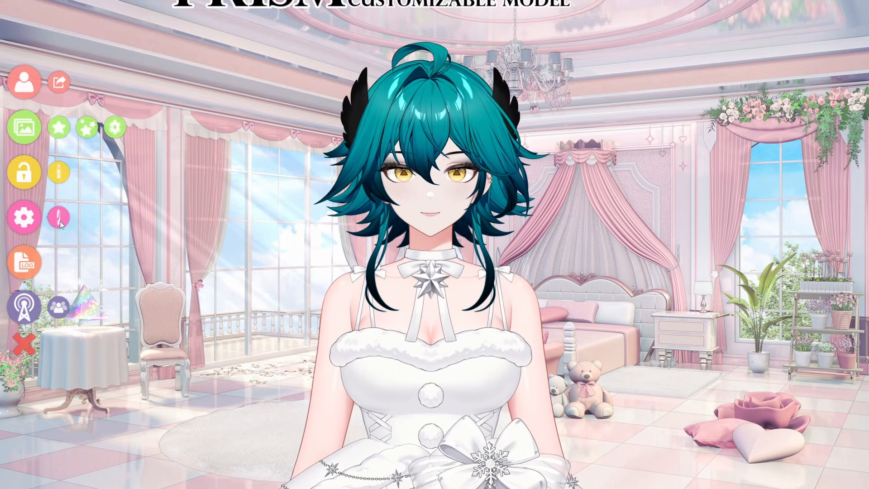
{"action": "left_click", "coordinate": [59, 219]}
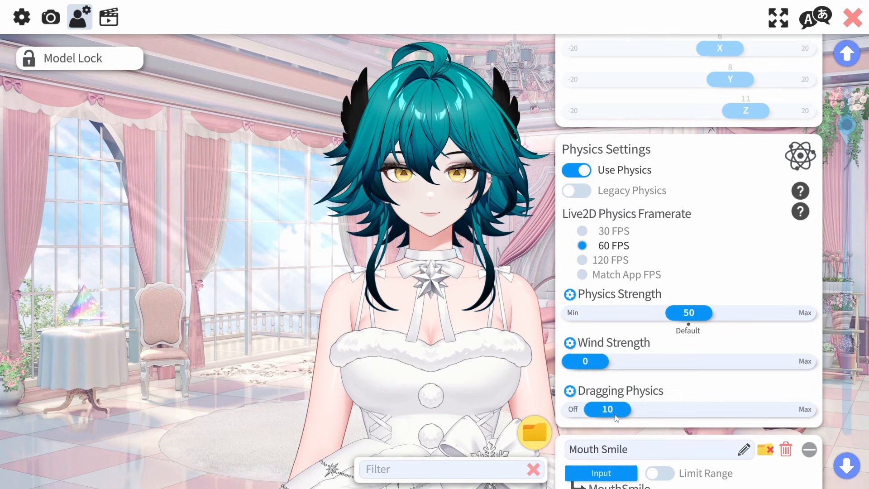
{"action": "left_click_drag", "start_coordinate": [617, 416], "coordinate": [576, 414]}
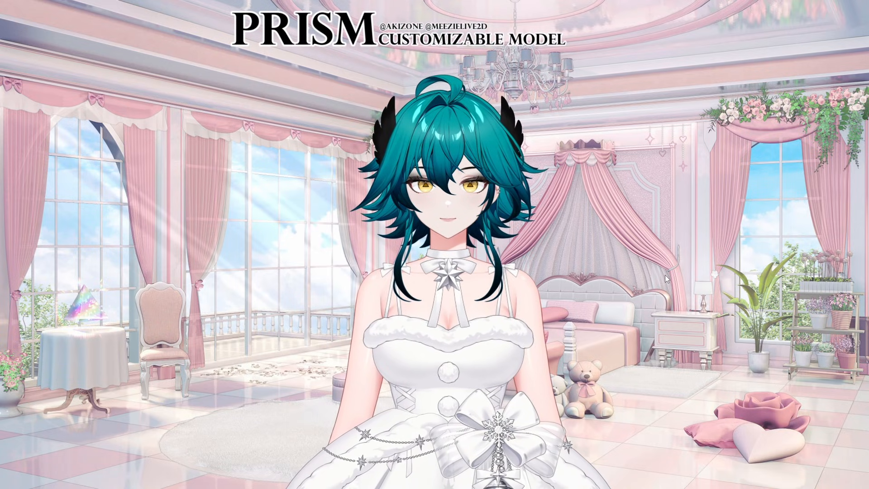
Set Dragging Physics to 0 in the Live2D item settings of Prism_Clothes_Xmas_2K and save.
{"action": "double_click", "coordinate": [274, 181]}
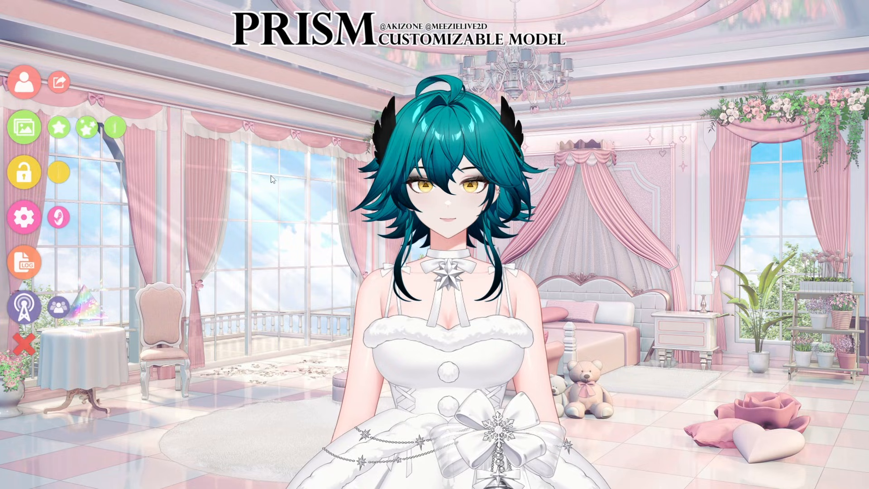
{"action": "left_click", "coordinate": [113, 129]}
{"action": "left_click", "coordinate": [408, 138]}
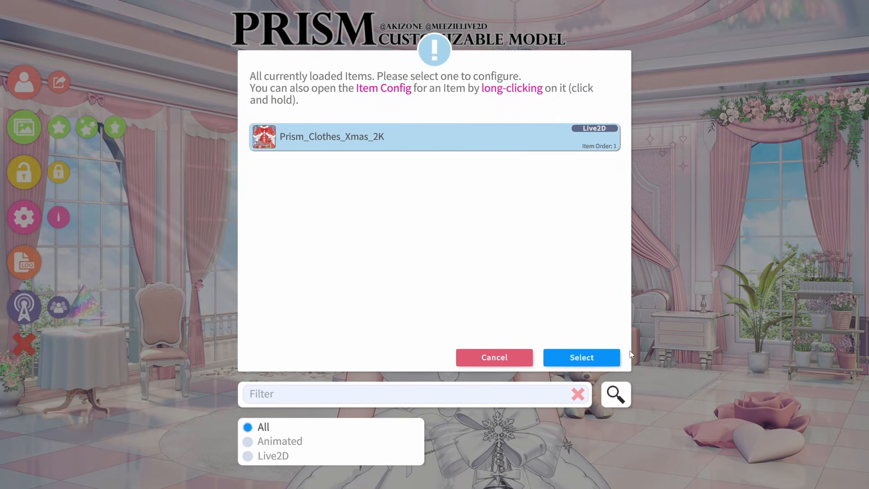
{"action": "left_click", "coordinate": [567, 358]}
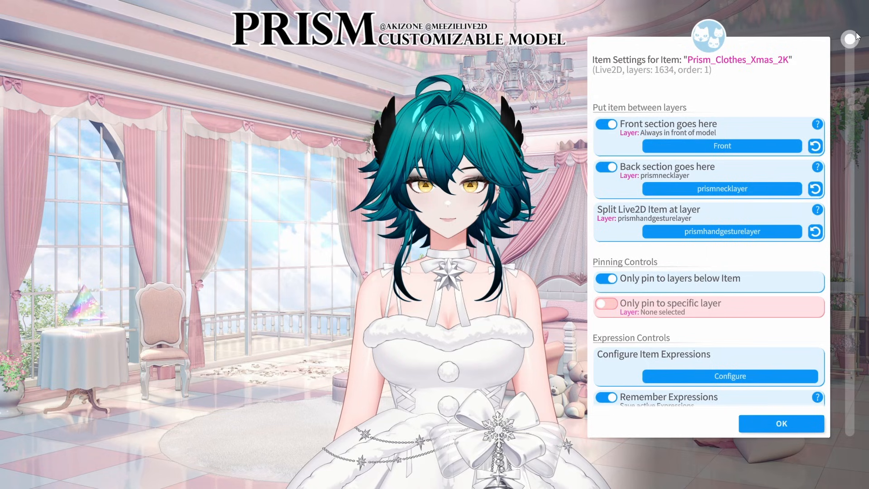
{"action": "left_click_drag", "start_coordinate": [851, 39], "coordinate": [839, 339]}
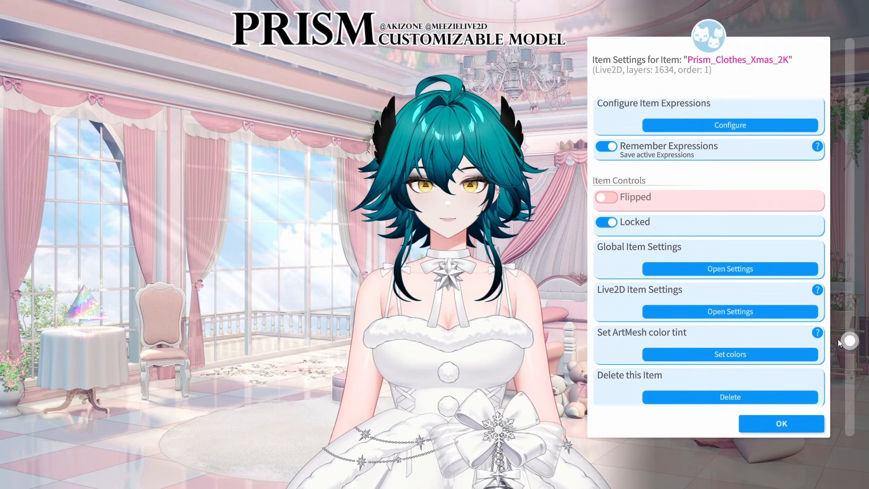
{"action": "left_click", "coordinate": [668, 311]}
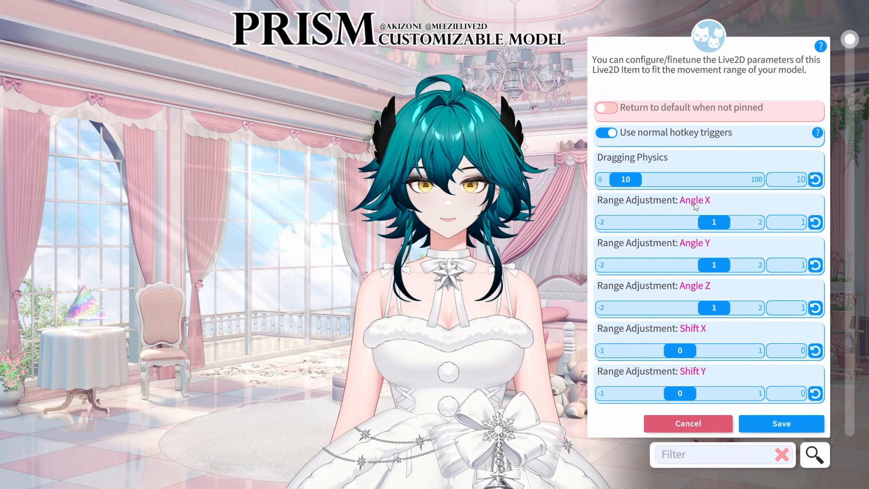
{"action": "left_click_drag", "start_coordinate": [633, 181], "coordinate": [605, 182]}
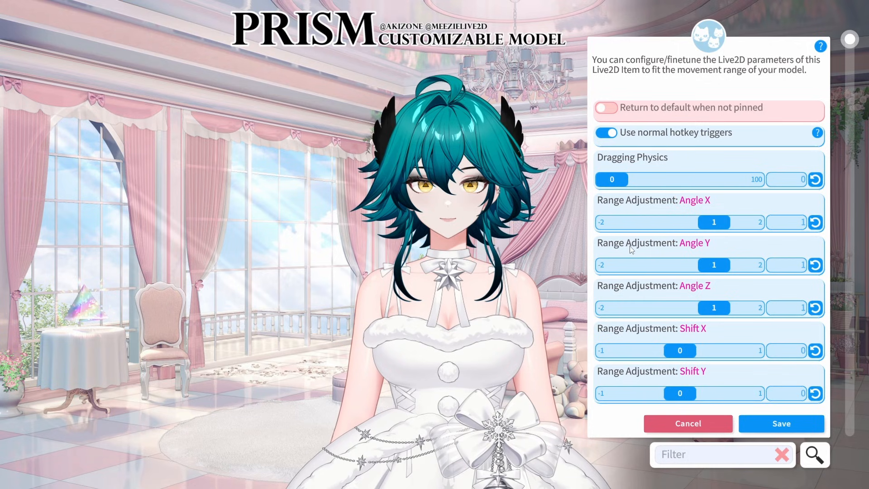
{"action": "left_click", "coordinate": [807, 430]}
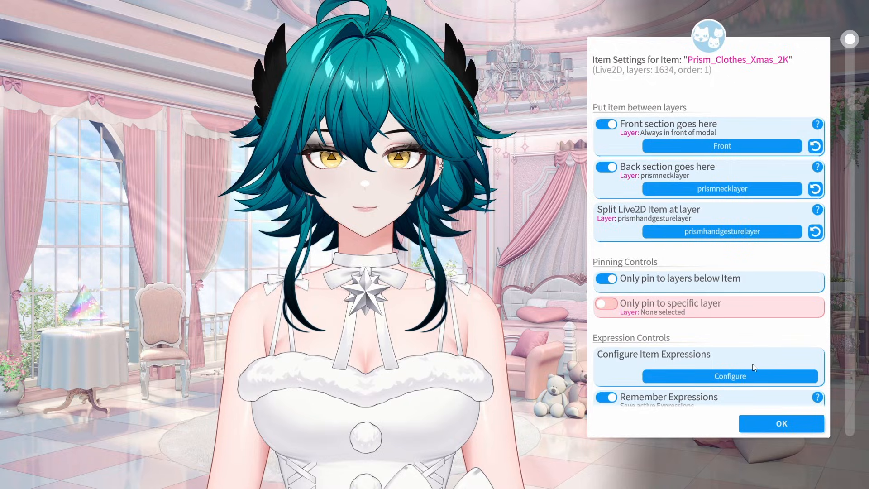
Open the silyonu1.exp3.json expression of the Xmas clothes item for editing.
{"action": "left_click", "coordinate": [731, 376]}
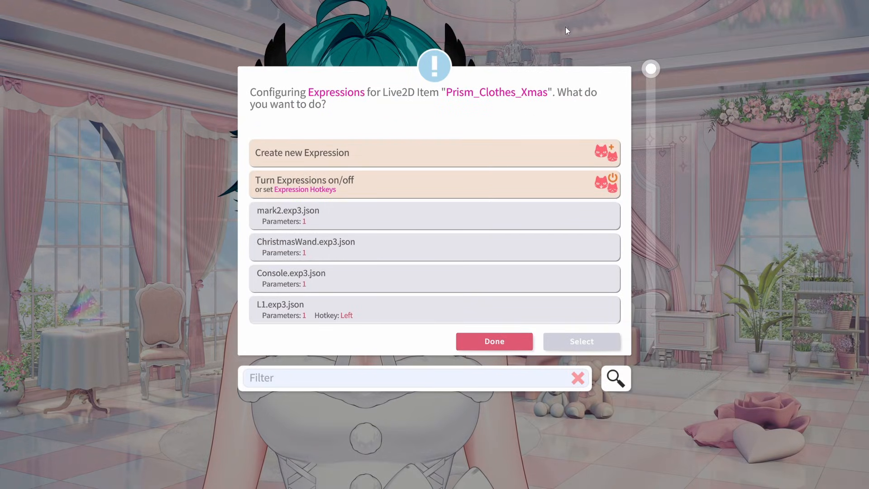
{"action": "left_click_drag", "start_coordinate": [649, 75], "coordinate": [648, 51]}
{"action": "left_click_drag", "start_coordinate": [651, 68], "coordinate": [652, 349]}
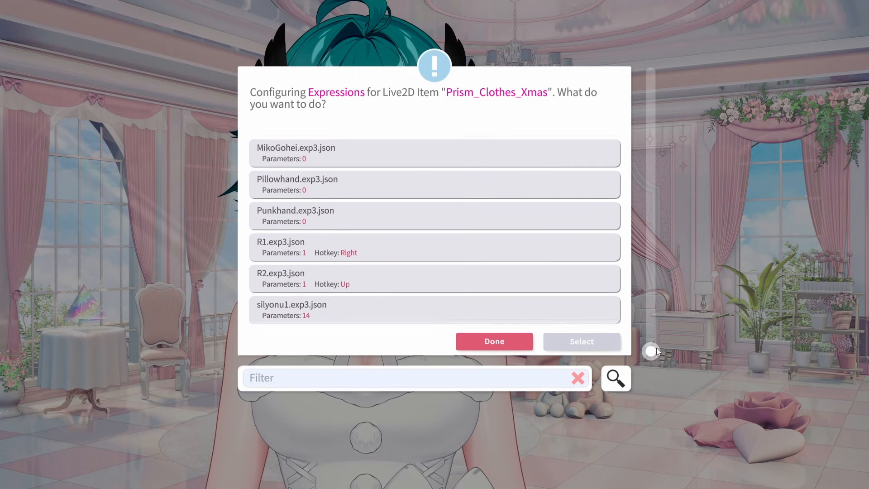
{"action": "left_click", "coordinate": [380, 310]}
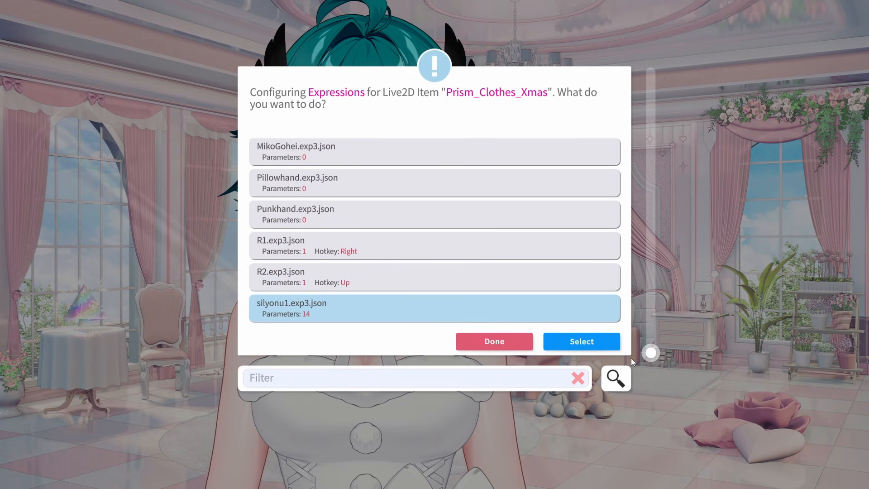
{"action": "left_click", "coordinate": [584, 345]}
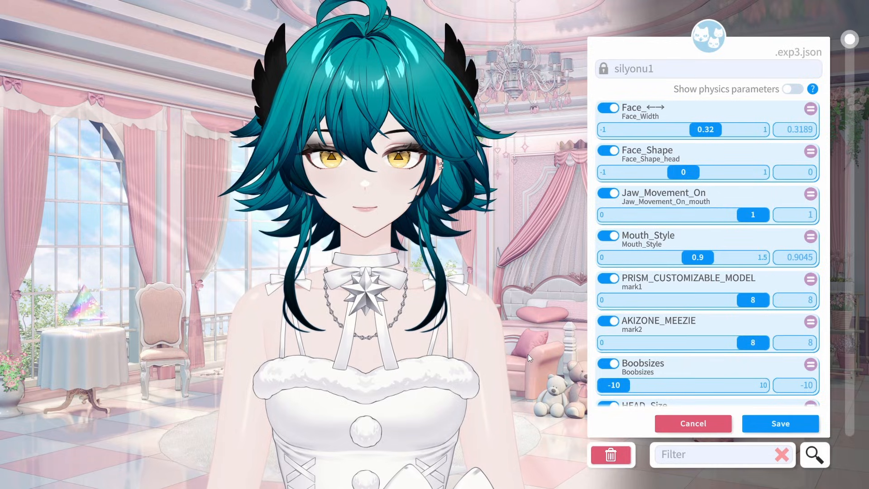
Enable the Skins_Saturation, Skins_Hue and Skins_Brightness parameters in the silyonu1 expression.
{"action": "scroll", "coordinate": [552, 43], "scroll_direction": "up", "scroll_amount": 3}
{"action": "left_click_drag", "start_coordinate": [552, 42], "coordinate": [526, 58]}
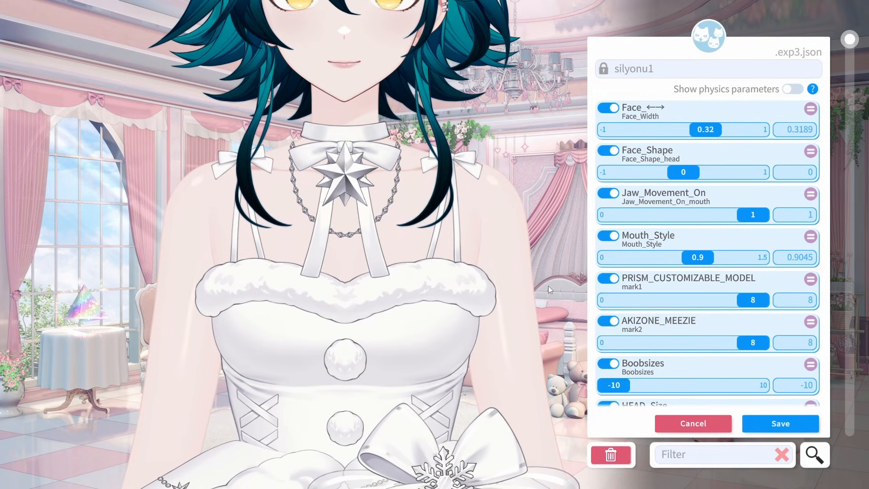
{"action": "scroll", "coordinate": [680, 331], "scroll_direction": "down", "scroll_amount": 5}
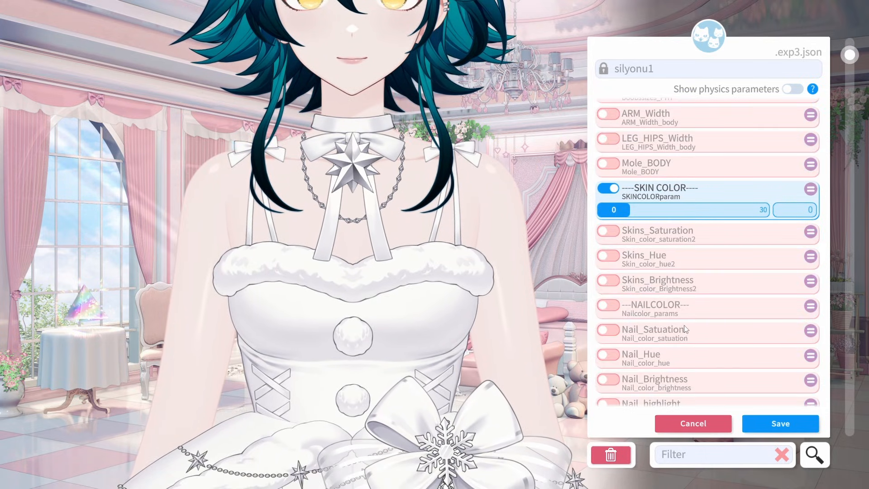
{"action": "left_click", "coordinate": [607, 232]}
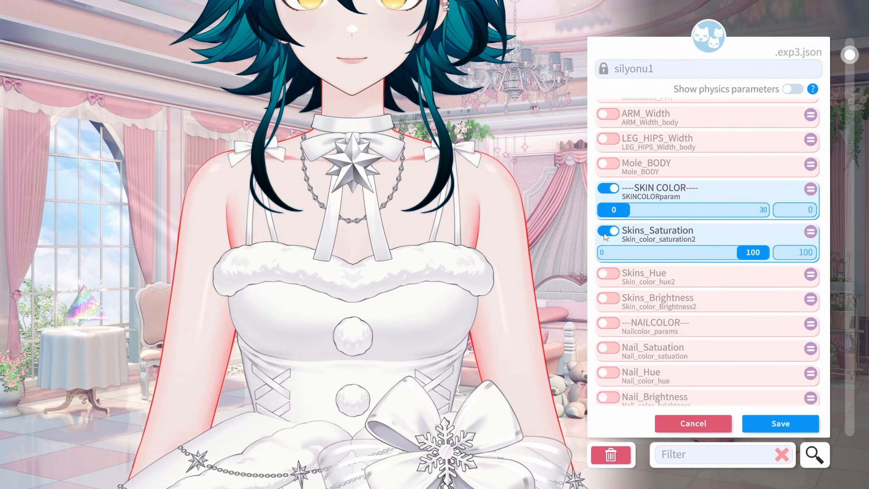
{"action": "left_click", "coordinate": [608, 274]}
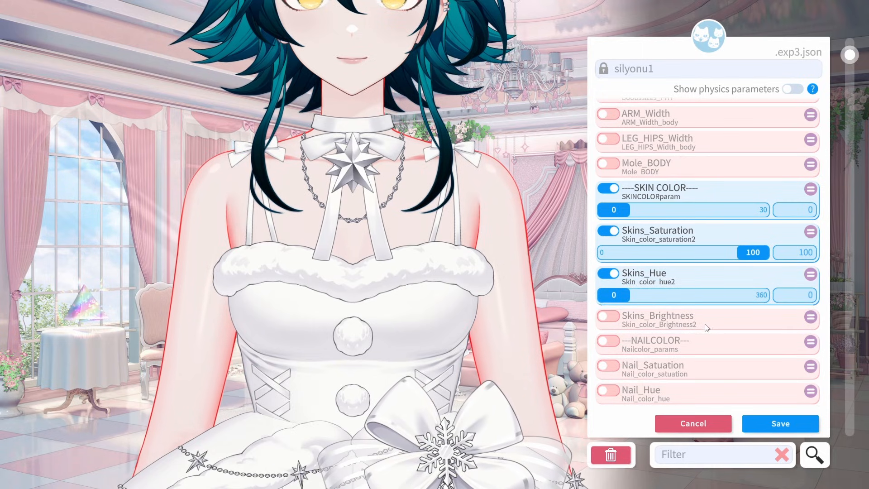
{"action": "left_click", "coordinate": [697, 322]}
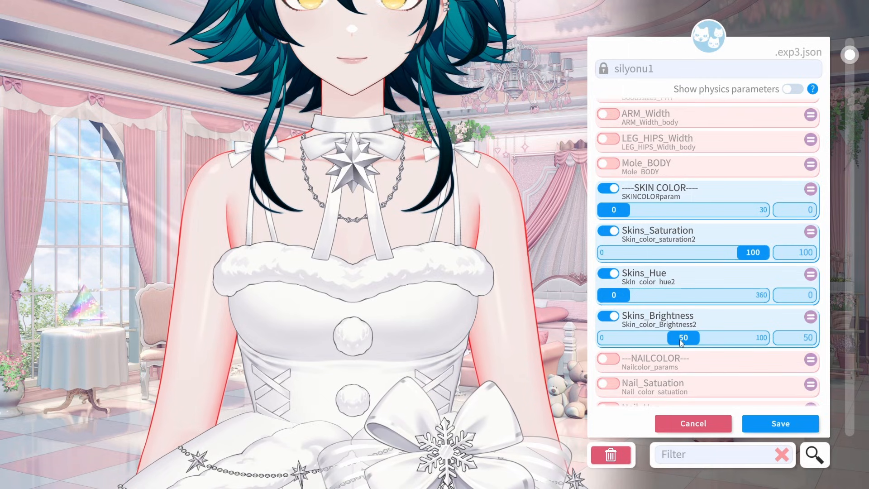
Adjust Skins_Brightness to about 32.87, keeping Skins_Saturation at 100, to match the clothes' skin to the head model.
{"action": "left_click_drag", "start_coordinate": [680, 339], "coordinate": [590, 347]}
{"action": "left_click_drag", "start_coordinate": [507, 252], "coordinate": [514, 425]}
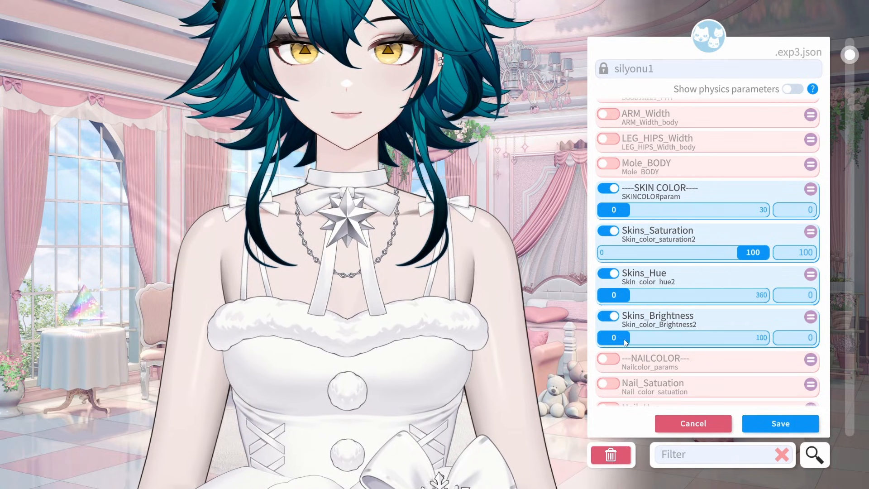
{"action": "left_click_drag", "start_coordinate": [625, 341], "coordinate": [669, 358]}
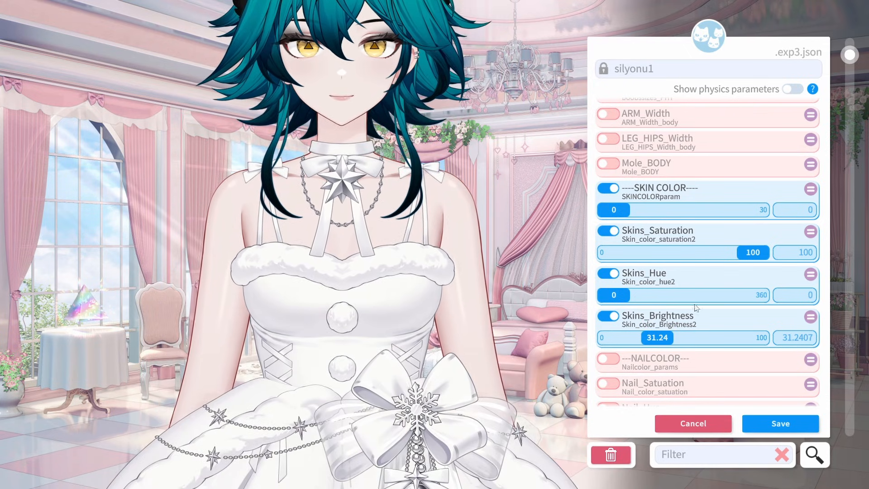
{"action": "mouse_move", "coordinate": [658, 339]}
{"action": "left_mouse_down"}
{"action": "mouse_move", "coordinate": [682, 339]}
{"action": "mouse_move", "coordinate": [653, 338]}
{"action": "left_mouse_up"}
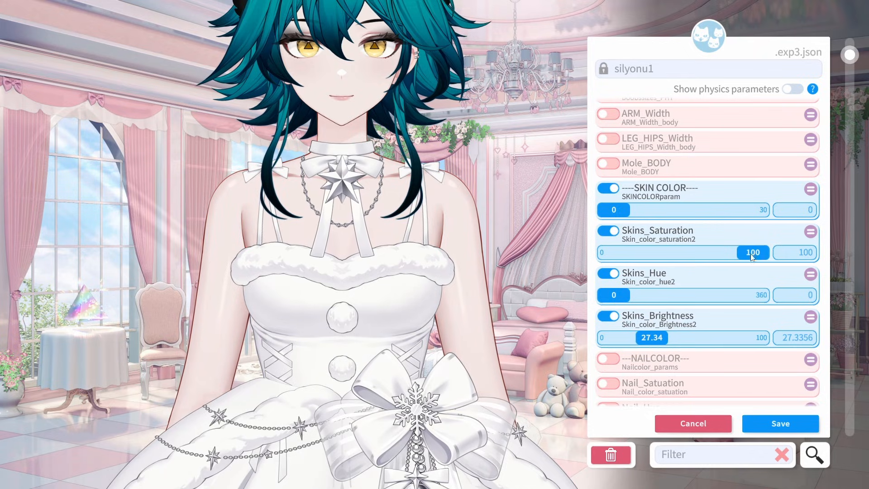
{"action": "mouse_move", "coordinate": [752, 253]}
{"action": "left_mouse_down"}
{"action": "mouse_move", "coordinate": [718, 252]}
{"action": "mouse_move", "coordinate": [754, 253]}
{"action": "left_mouse_up"}
{"action": "left_click_drag", "start_coordinate": [653, 338], "coordinate": [661, 339]}
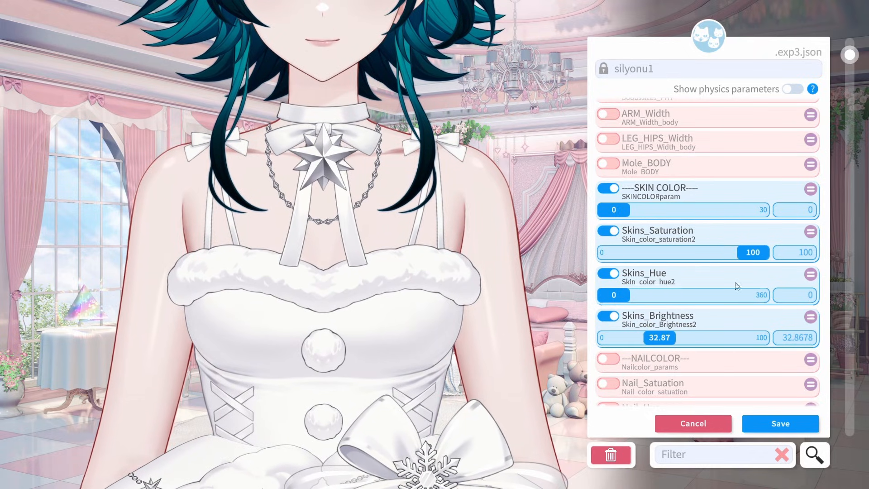
Adjust Skins_Saturation to about 71.04 and Skins_Brightness to about 30.92 in the silyonu1 expression and save it.
{"action": "left_click_drag", "start_coordinate": [752, 252], "coordinate": [710, 262]}
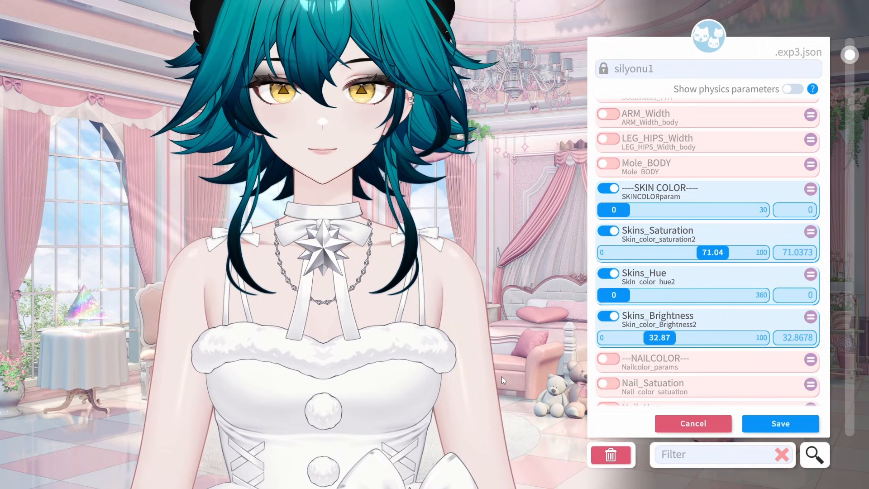
{"action": "left_click_drag", "start_coordinate": [657, 345], "coordinate": [654, 345]}
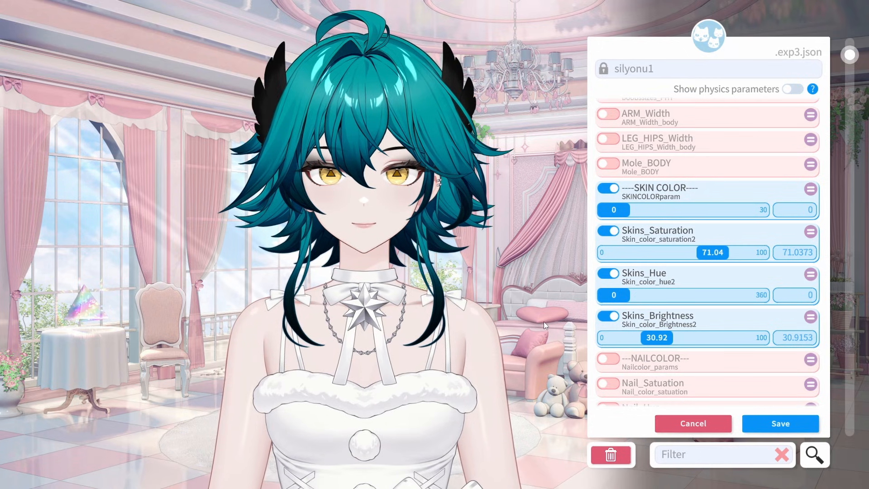
{"action": "left_click", "coordinate": [797, 431]}
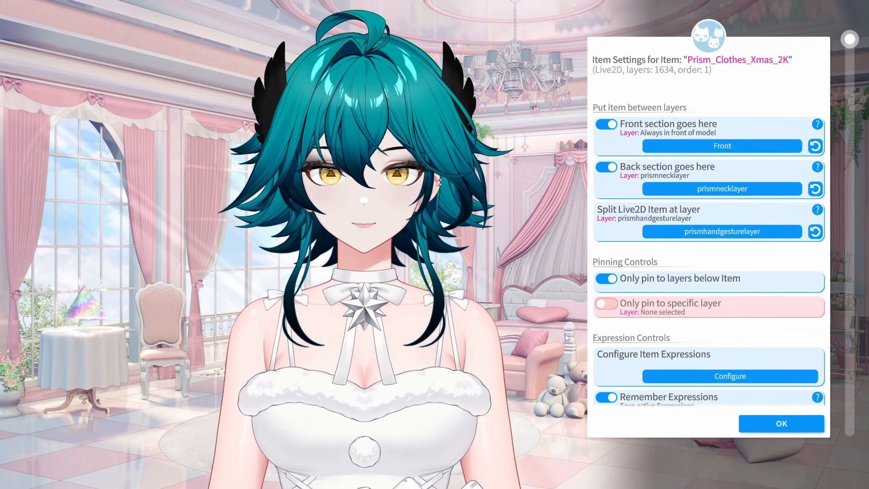
Turn on the silyonu1 expression for the Prism_Clothes_Xmas item and close the item settings.
{"action": "left_click_drag", "start_coordinate": [513, 309], "coordinate": [531, 345]}
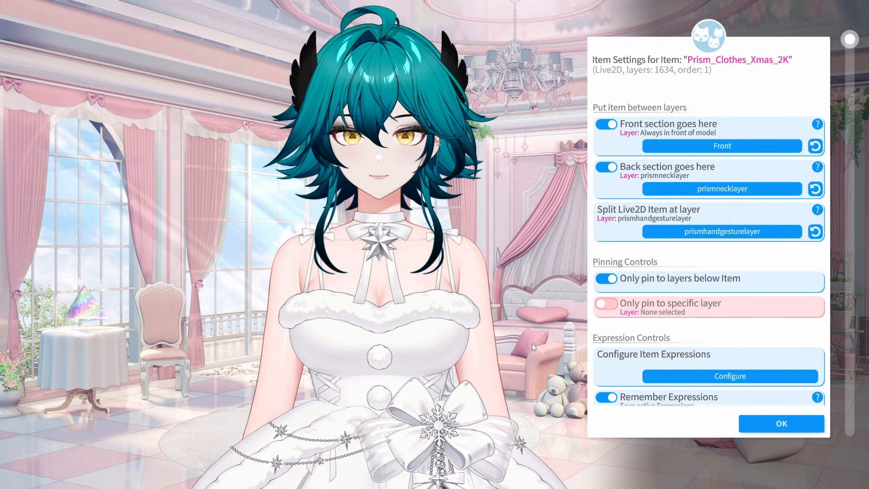
{"action": "left_click", "coordinate": [701, 378]}
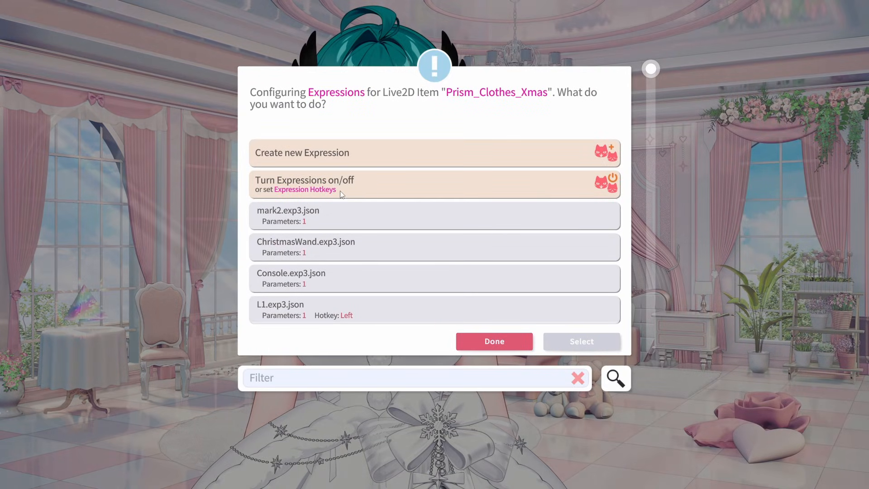
{"action": "left_click", "coordinate": [341, 193]}
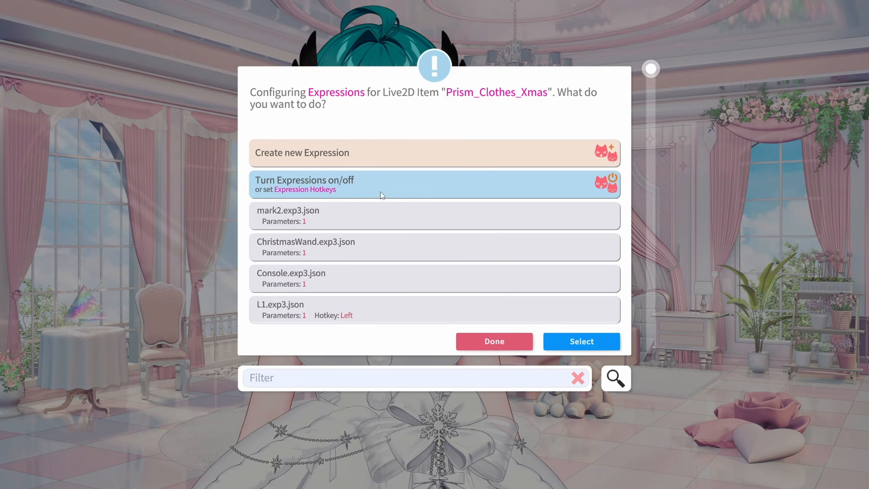
{"action": "left_click", "coordinate": [592, 342]}
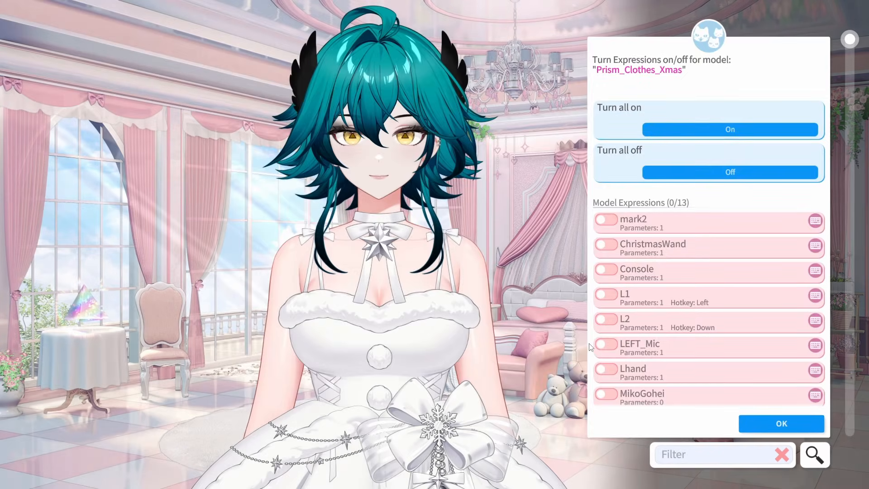
{"action": "left_click_drag", "start_coordinate": [851, 42], "coordinate": [857, 452]}
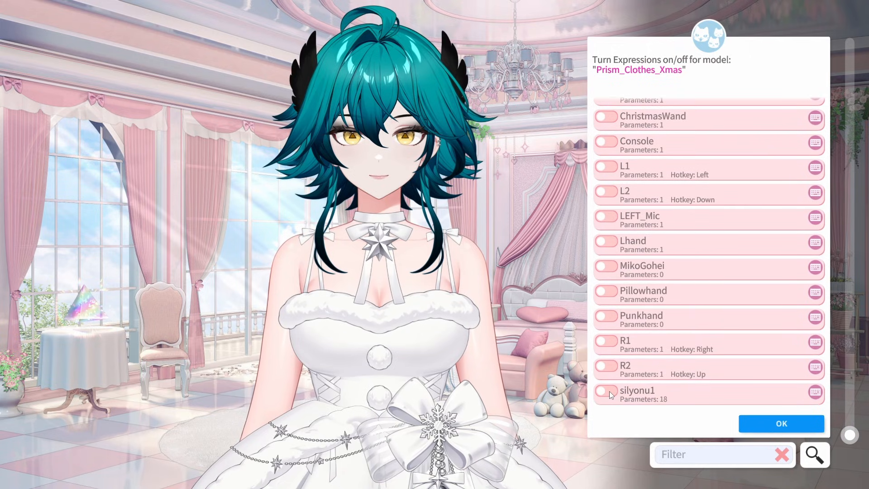
{"action": "left_click", "coordinate": [629, 396]}
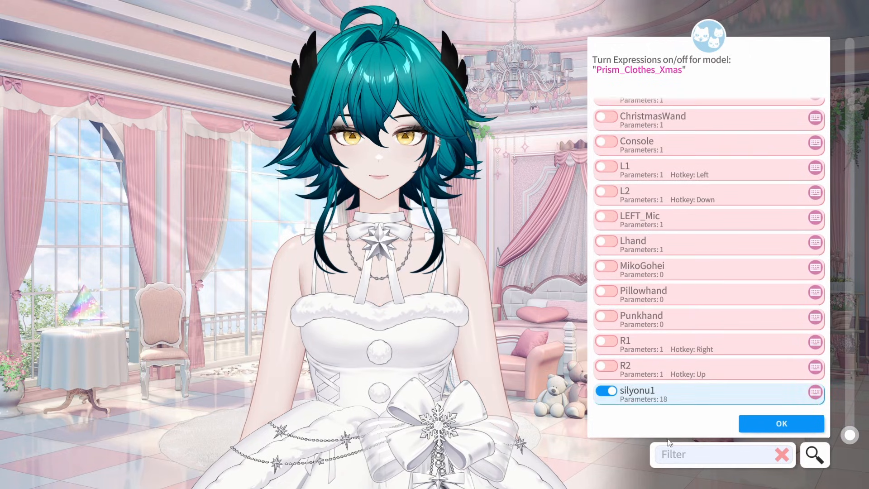
{"action": "left_click", "coordinate": [760, 424]}
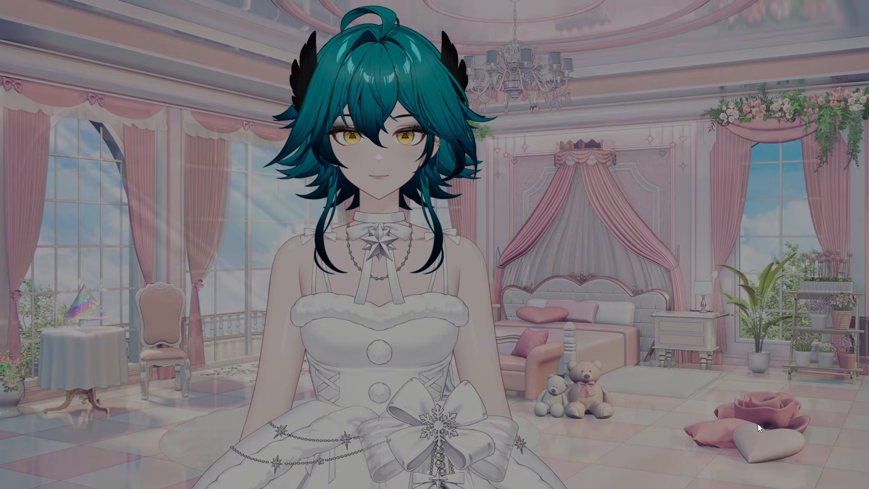
{"action": "left_click", "coordinate": [506, 349]}
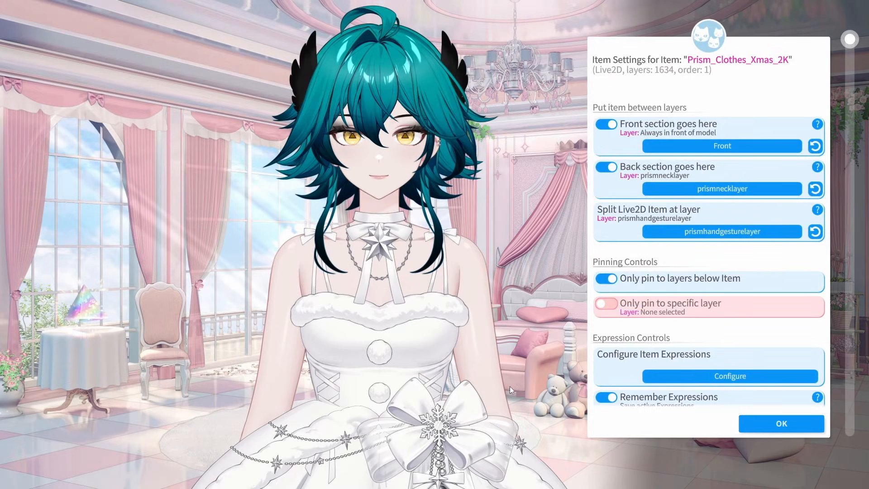
{"action": "left_click", "coordinate": [814, 423]}
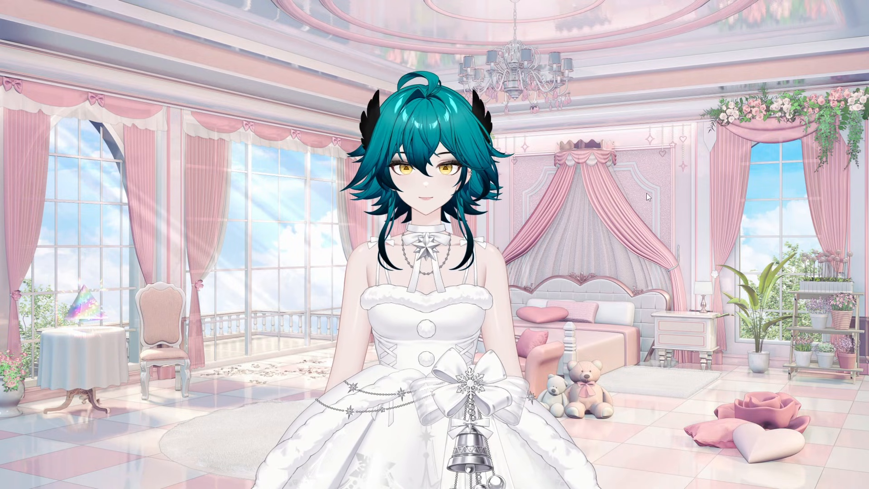
Create a new item scene named chrimasx1 containing Prism_Clothes_Xmas_2K and save it.
{"action": "double_click", "coordinate": [647, 187]}
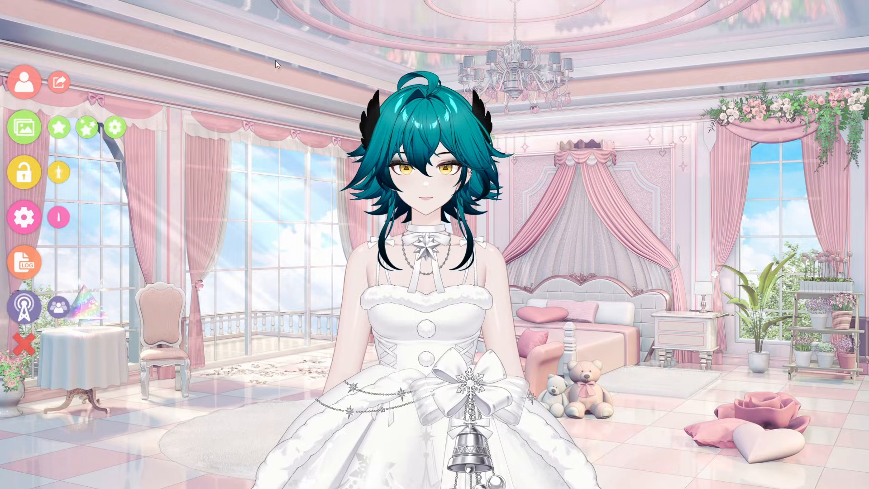
{"action": "left_click", "coordinate": [82, 127]}
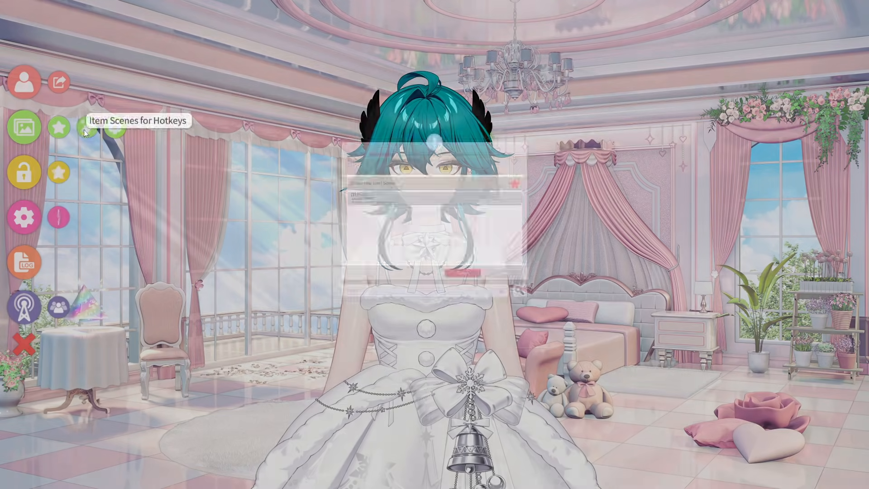
{"action": "left_click", "coordinate": [320, 155]}
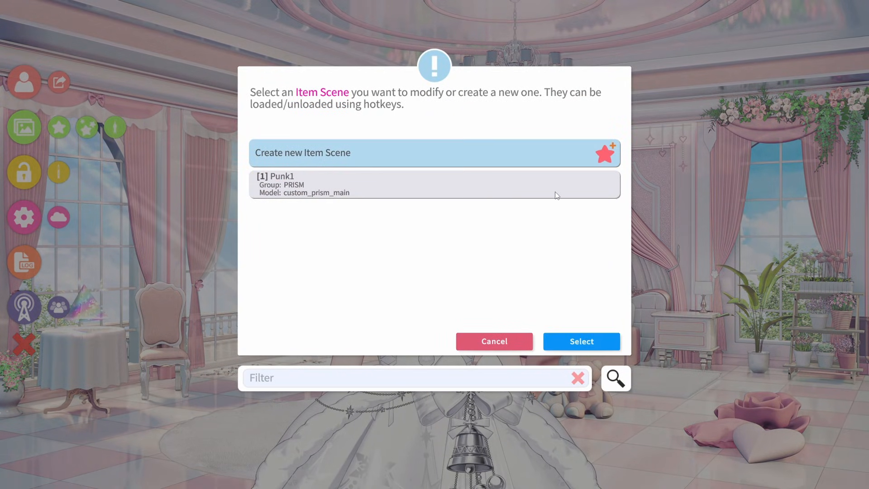
{"action": "left_click", "coordinate": [587, 345]}
{"action": "left_click", "coordinate": [358, 115]}
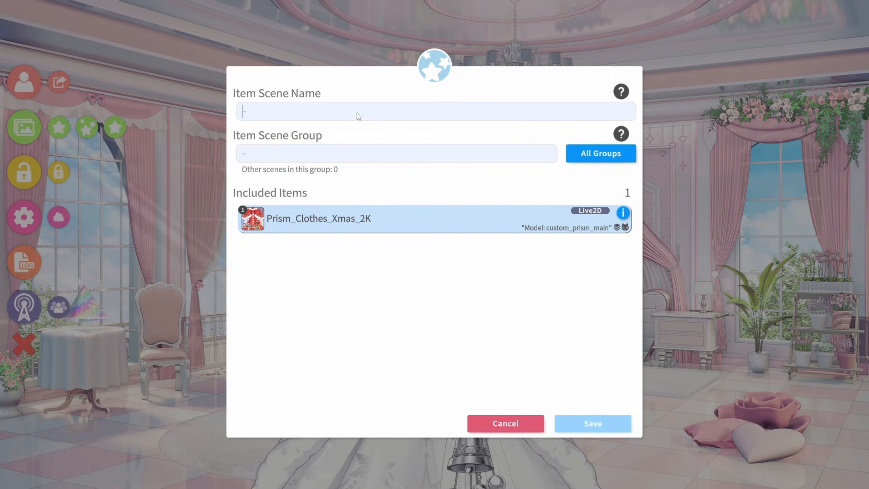
{"action": "type", "text": "chr"}
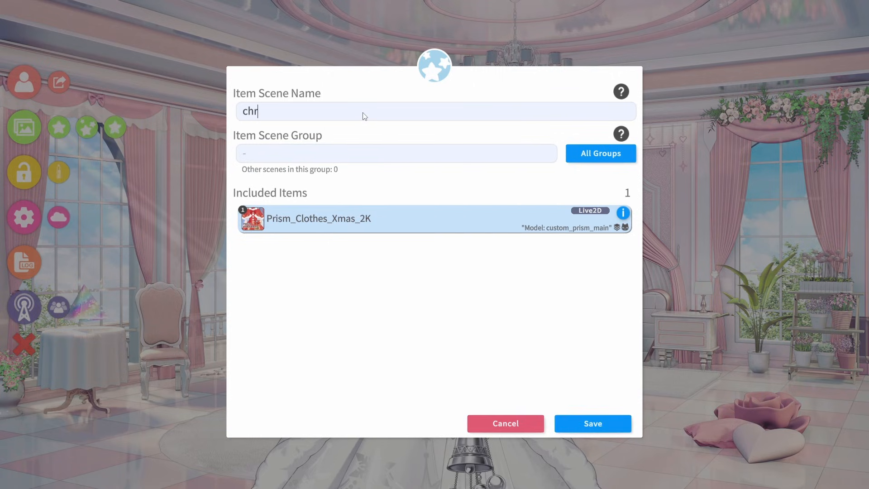
{"action": "type", "text": "imasx"}
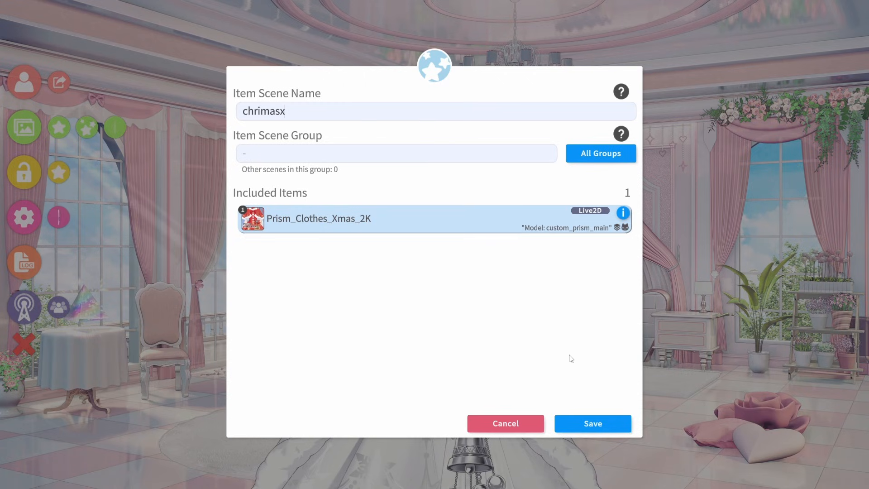
{"action": "type", "text": "1"}
{"action": "left_click", "coordinate": [591, 422]}
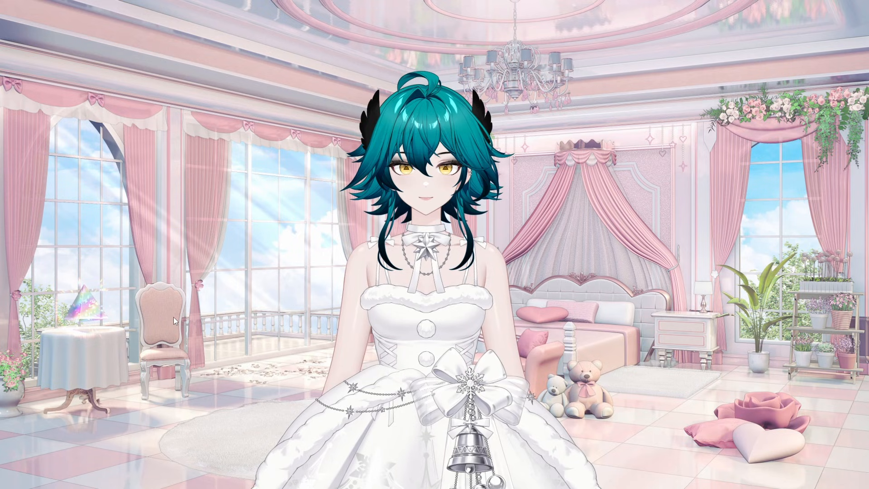
Add a new hotkey at the end of the model's hotkey list with the action Toggle Item Scene.
{"action": "double_click", "coordinate": [164, 197]}
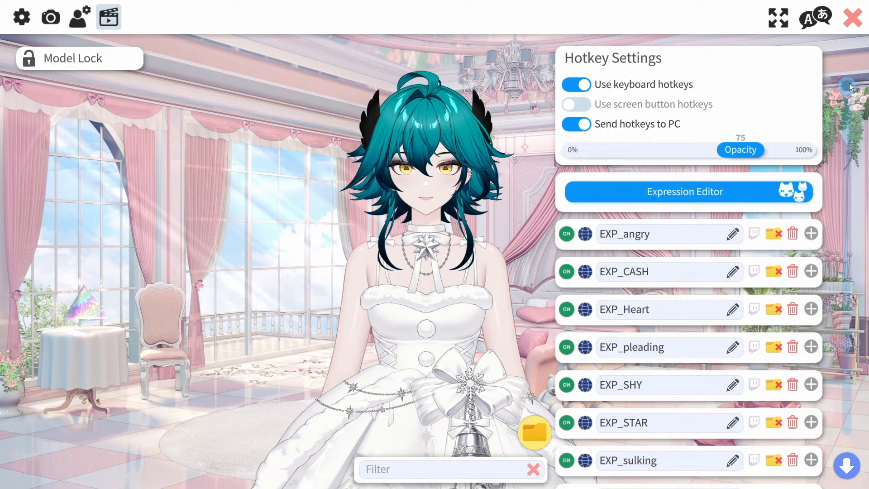
{"action": "left_click_drag", "start_coordinate": [850, 86], "coordinate": [868, 457]}
{"action": "scroll", "coordinate": [793, 231], "scroll_direction": "up", "scroll_amount": 2}
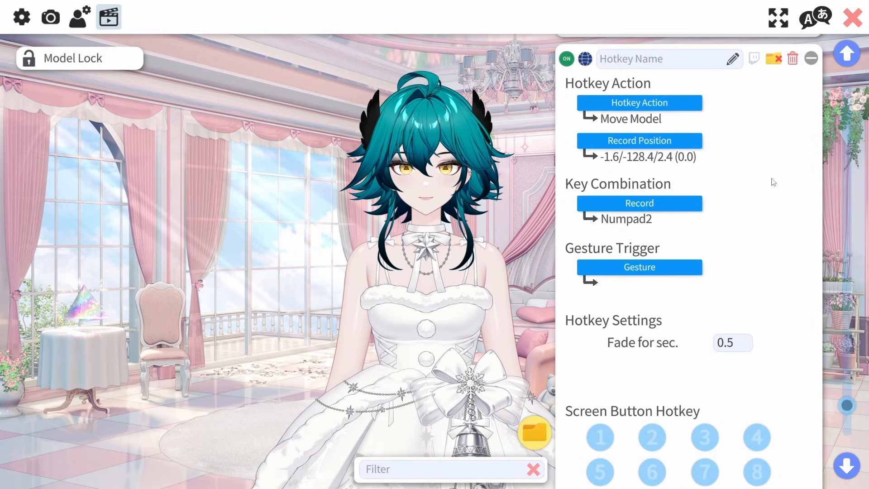
{"action": "left_click", "coordinate": [812, 59]}
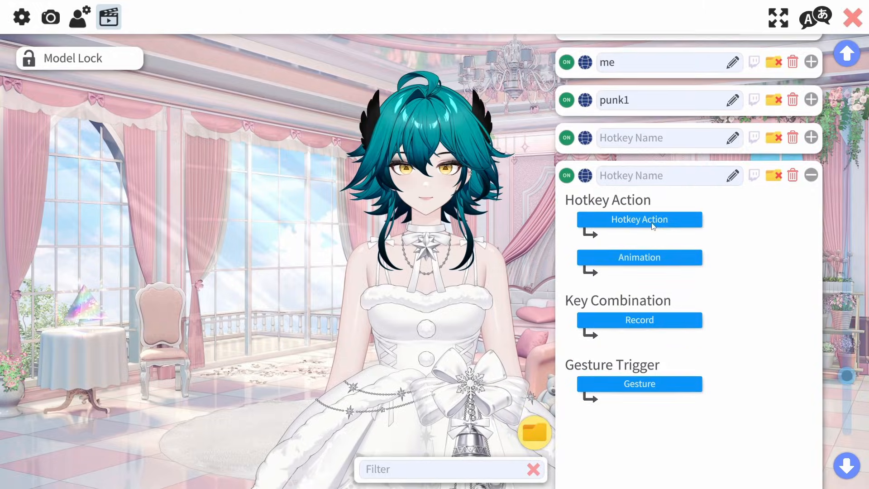
{"action": "left_click", "coordinate": [655, 221]}
{"action": "left_click_drag", "start_coordinate": [653, 74], "coordinate": [667, 255]}
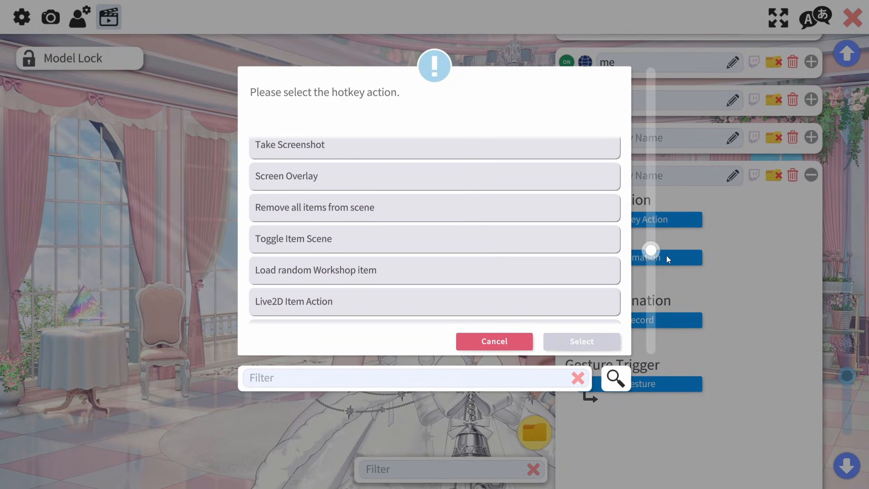
{"action": "left_click", "coordinate": [545, 241]}
{"action": "left_click", "coordinate": [583, 341]}
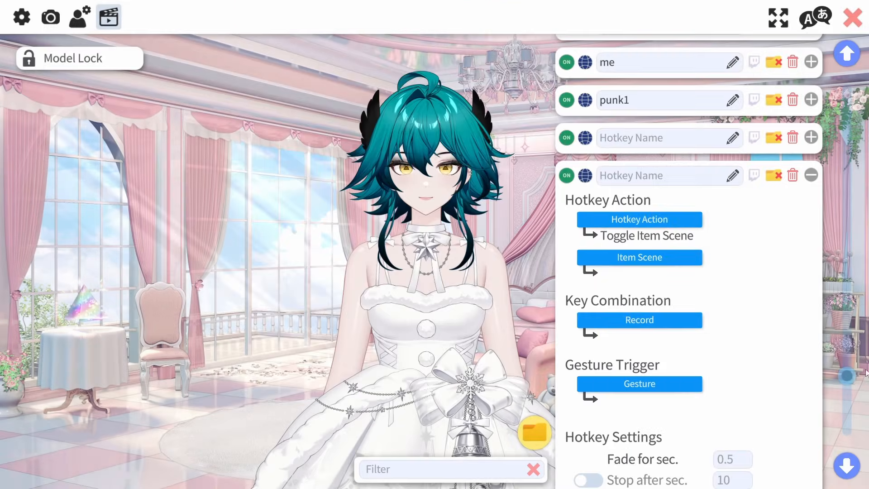
Assign the chrimasx1 item scene to the new hotkey and record Numpad5 as its key combination.
{"action": "left_click", "coordinate": [677, 266]}
{"action": "left_click", "coordinate": [360, 219]}
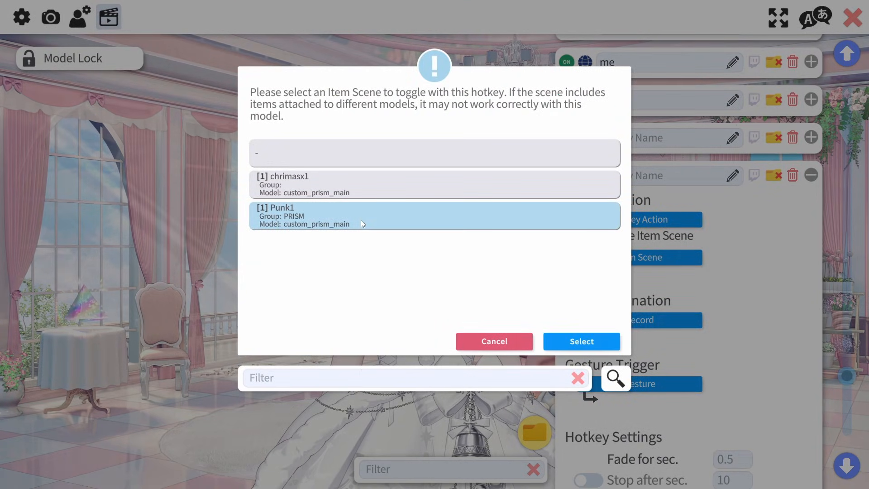
{"action": "left_click", "coordinate": [368, 188]}
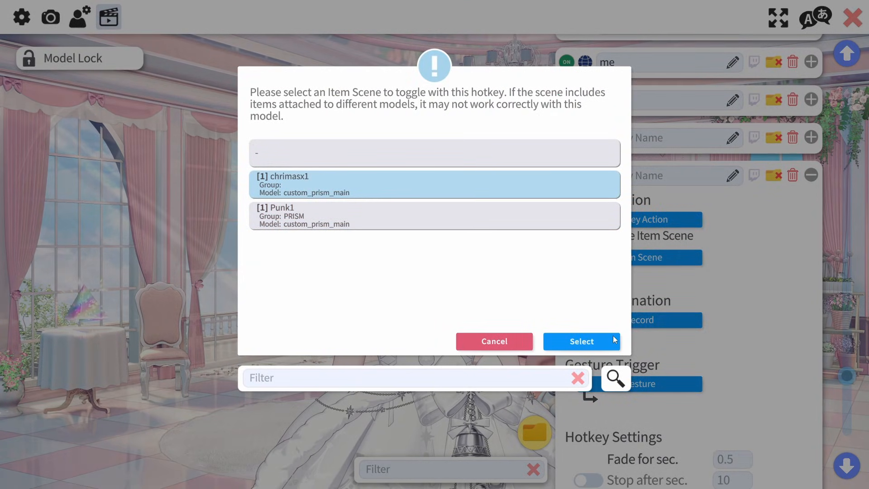
{"action": "left_click", "coordinate": [598, 341]}
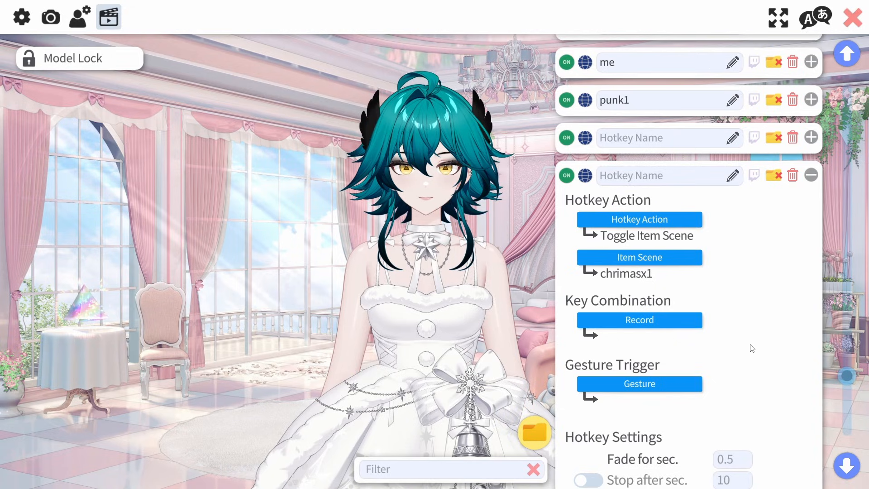
{"action": "left_click", "coordinate": [665, 323]}
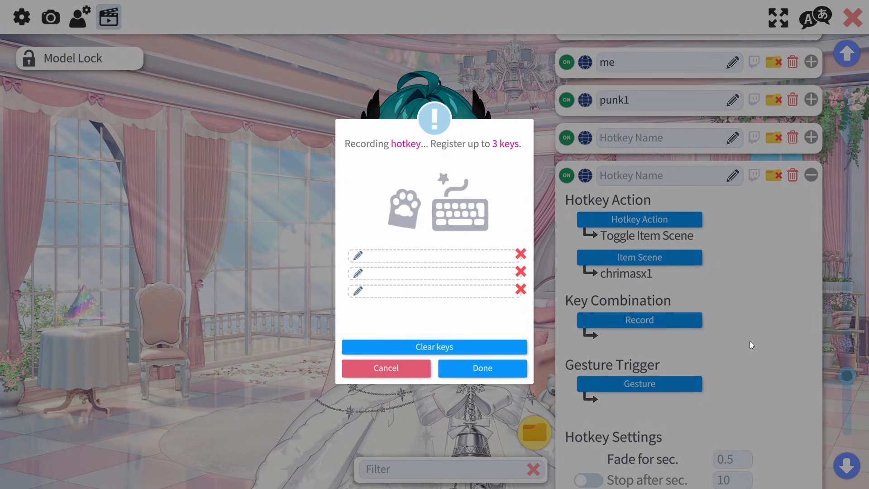
{"action": "key", "text": "KP_5"}
{"action": "left_click", "coordinate": [479, 369]}
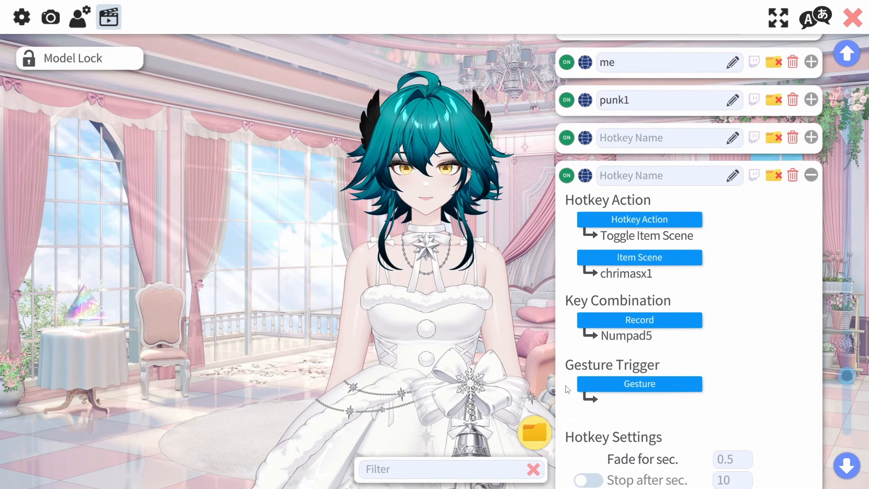
Scale down and reposition the model so that the full Xmas outfit fits in the scene.
{"action": "left_click_drag", "start_coordinate": [455, 367], "coordinate": [397, 240]}
{"action": "scroll", "coordinate": [398, 245], "scroll_direction": "down", "scroll_amount": 4}
{"action": "left_click_drag", "start_coordinate": [411, 394], "coordinate": [406, 309]}
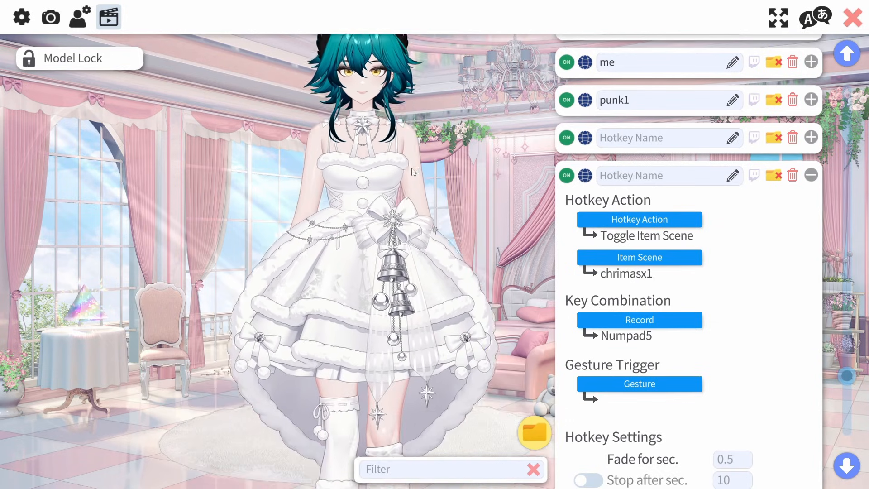
{"action": "scroll", "coordinate": [407, 307], "scroll_direction": "down", "scroll_amount": 4}
Test the outfit hotkeys by unloading chrimasx1 and loading the Punk1 outfit, and close the hotkey settings.
{"action": "key", "text": "KP_5"}
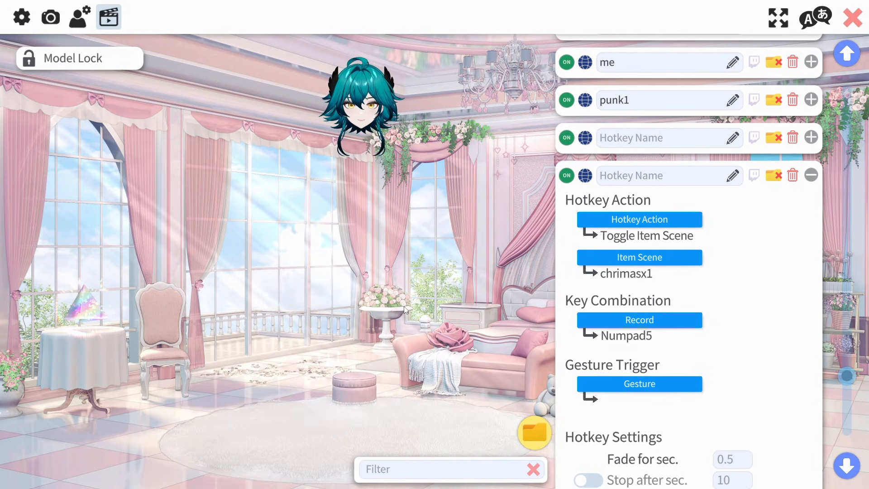
{"action": "key", "text": "KP_5"}
{"action": "left_click_drag", "start_coordinate": [373, 295], "coordinate": [382, 281]}
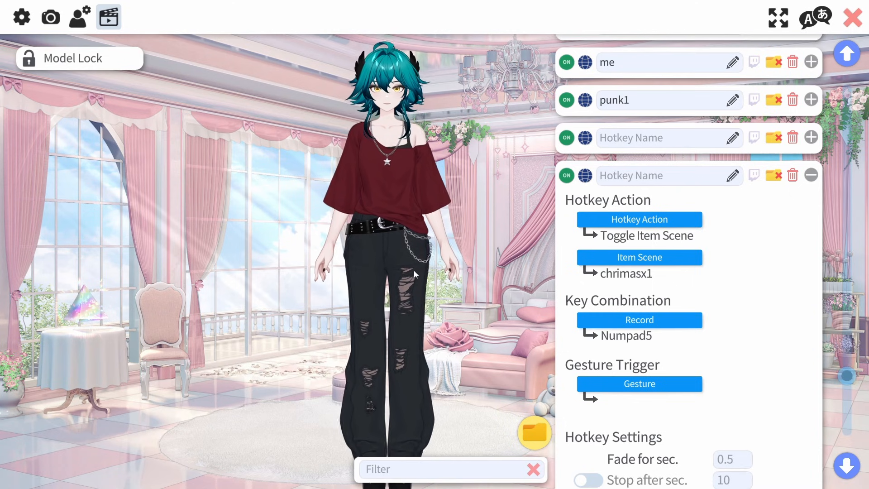
{"action": "scroll", "coordinate": [414, 270], "scroll_direction": "down", "scroll_amount": 1}
{"action": "left_click", "coordinate": [853, 18]}
Reposition the full-body model and switch from the Punk1 outfit back to the chrimasx1 outfit using the hotkeys.
{"action": "left_click_drag", "start_coordinate": [475, 294], "coordinate": [564, 253]}
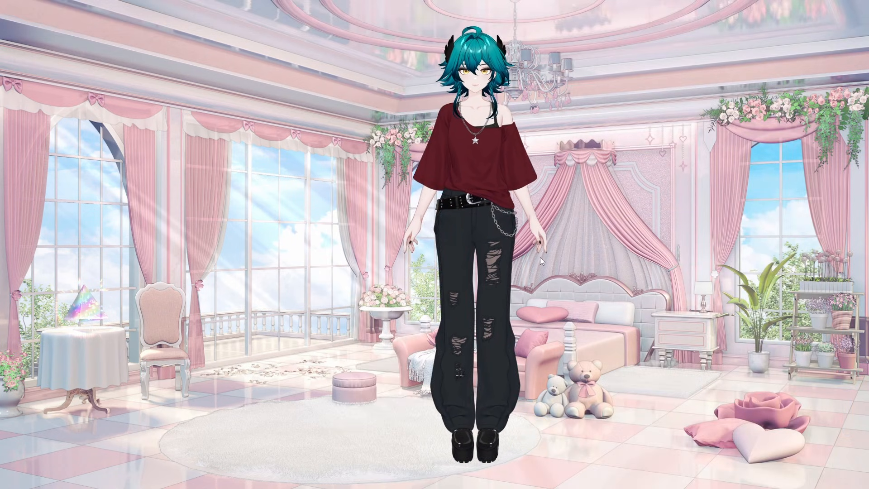
{"action": "key", "text": "KP_5"}
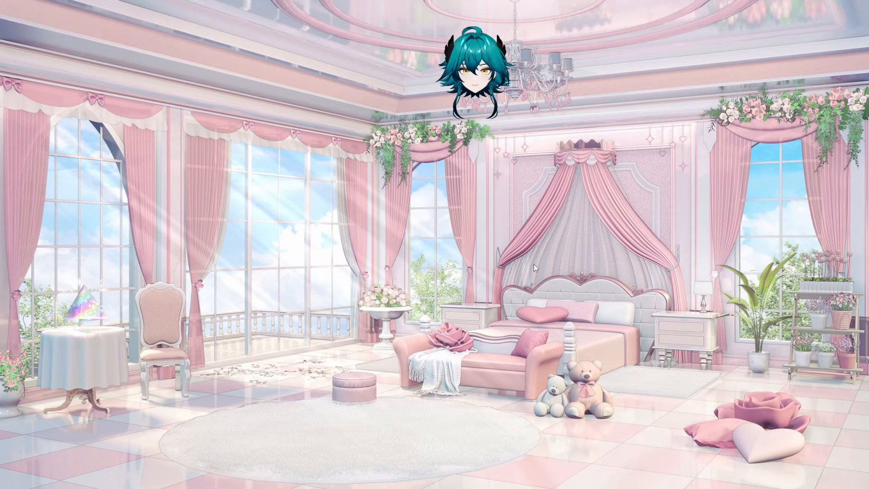
{"action": "key", "text": "KP_6"}
{"action": "left_click_drag", "start_coordinate": [488, 120], "coordinate": [463, 117]}
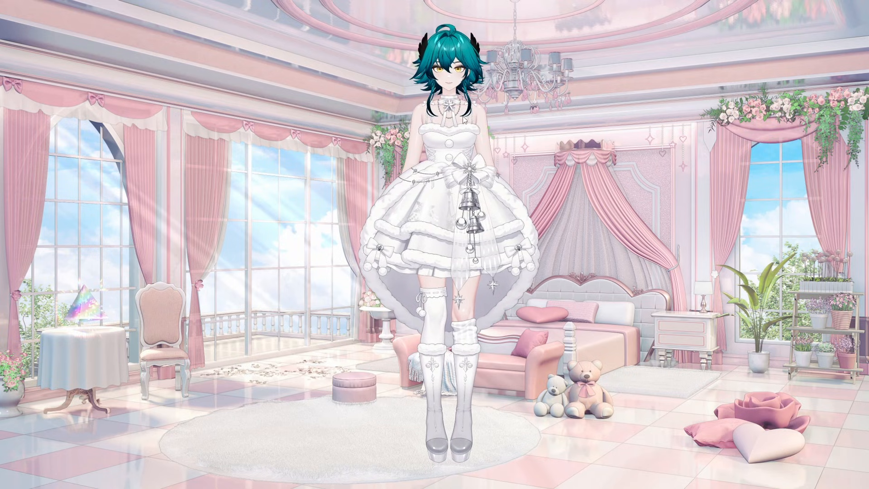